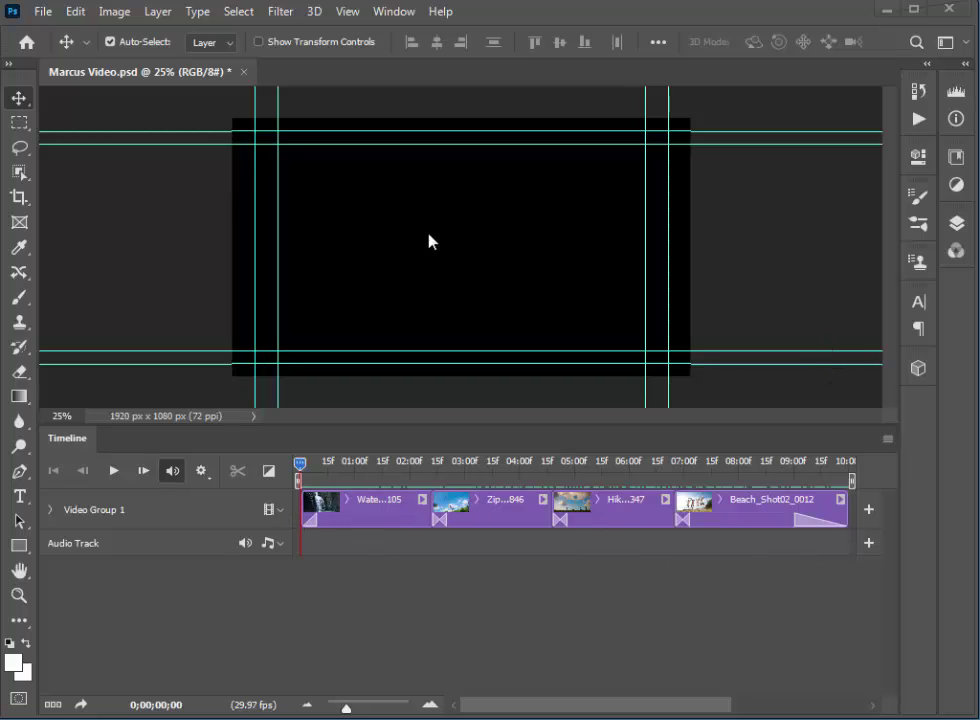
# Move the playhead to 0;00;06;24, where the Beach clip begins after the hiking clip.
pyautogui.click(238, 11)
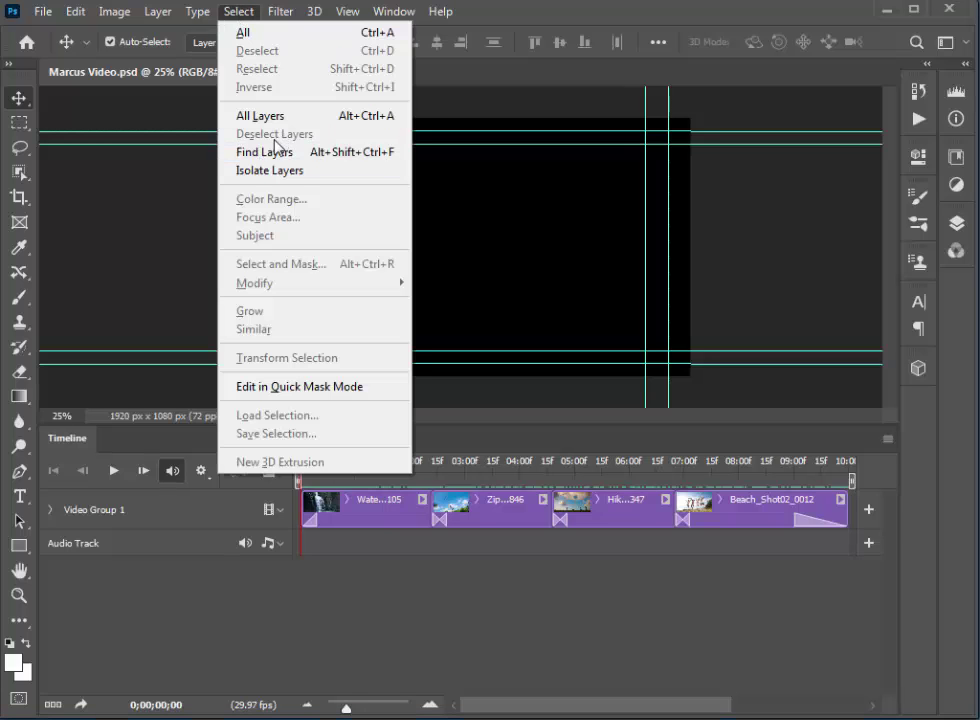
pyautogui.click(499, 14)
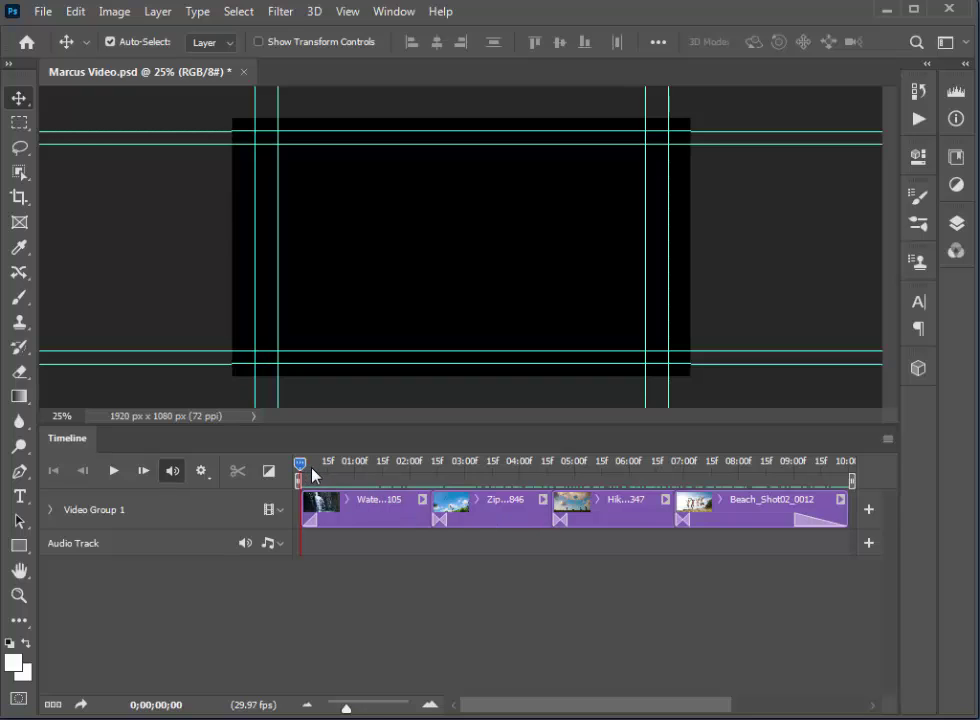
pyautogui.moveTo(301, 464); pyautogui.dragTo(674, 467)
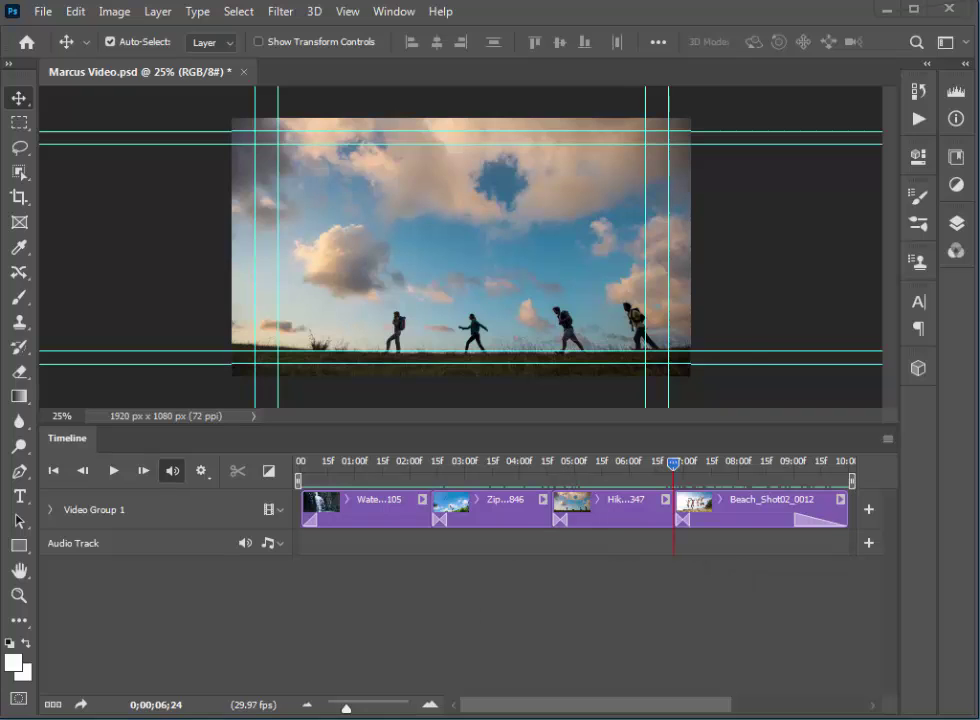
# Place Pluralist_logo_video.ai from Bridge into the video as a smart object and commit it.
pyautogui.hotkey('alt', 'Tab')
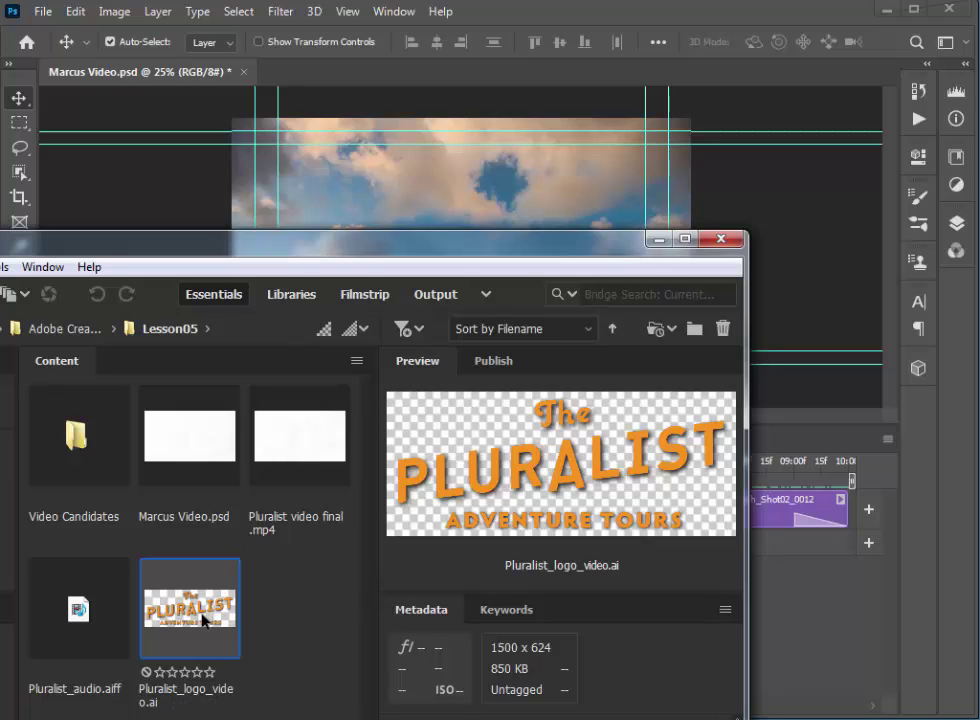
pyautogui.moveTo(204, 616); pyautogui.dragTo(462, 202)
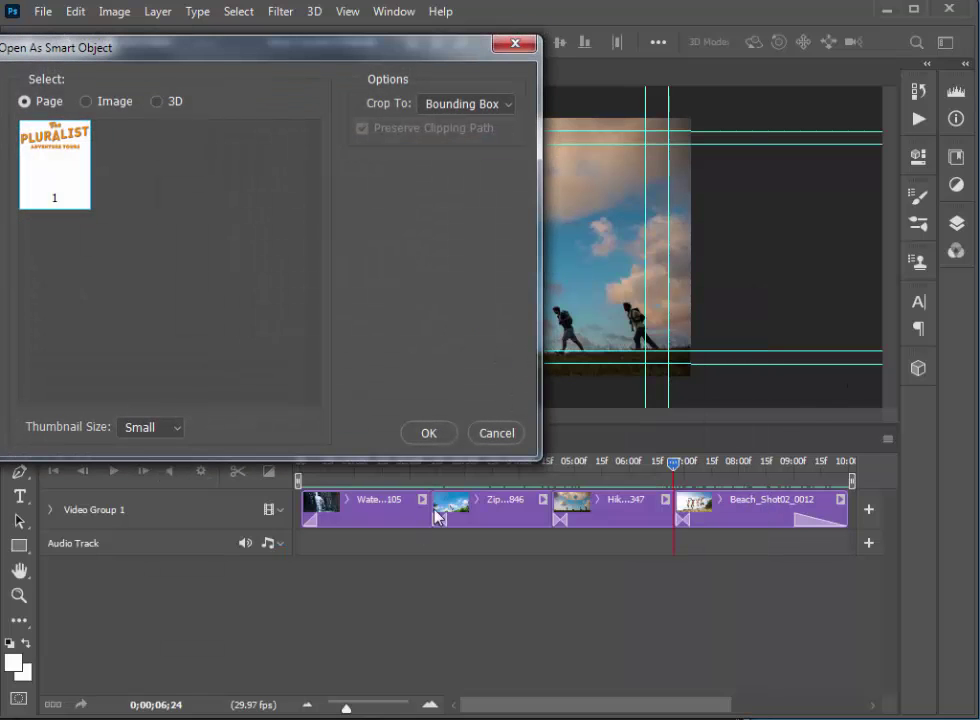
pyautogui.click(436, 435)
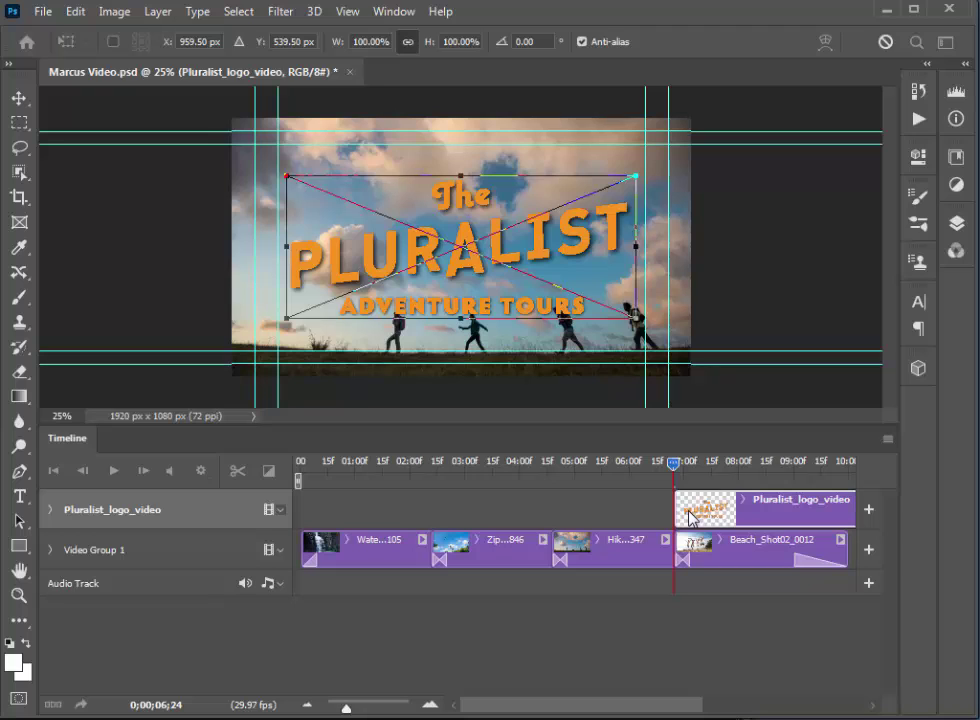
pyautogui.press('Return')
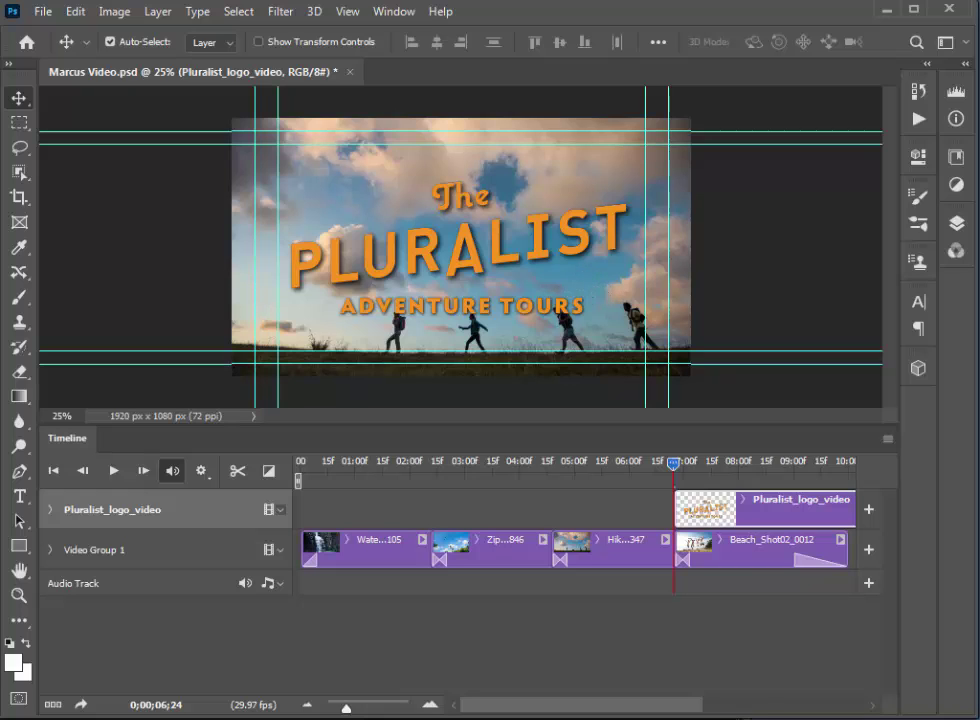
# Add an Outer Glow layer style to the Pluralist_logo_video layer from the Layers panel.
pyautogui.click(957, 224)
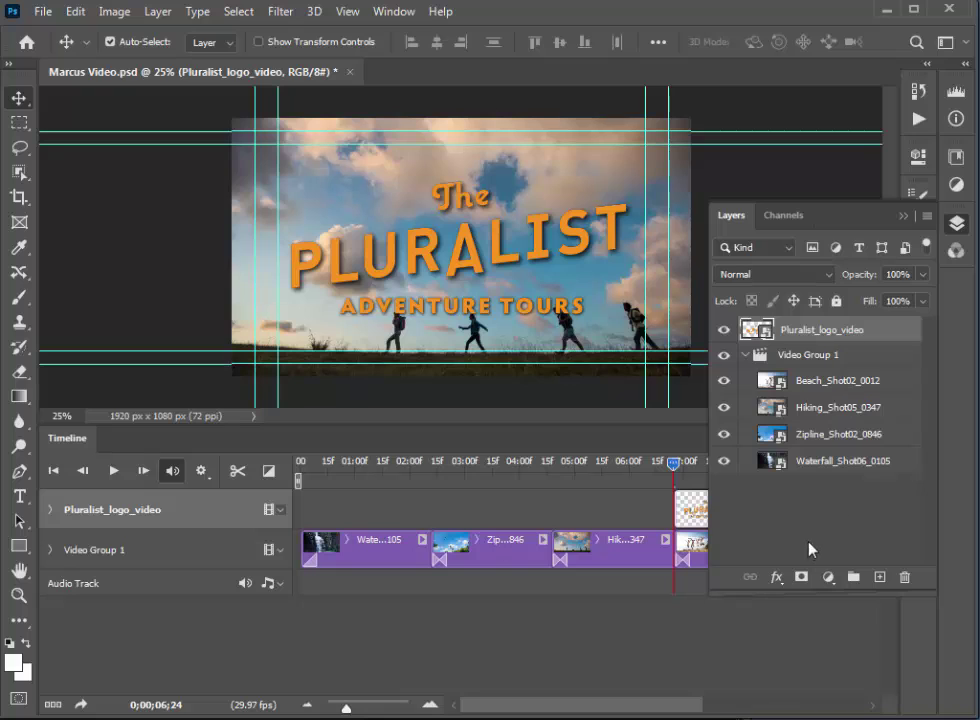
pyautogui.click(781, 578)
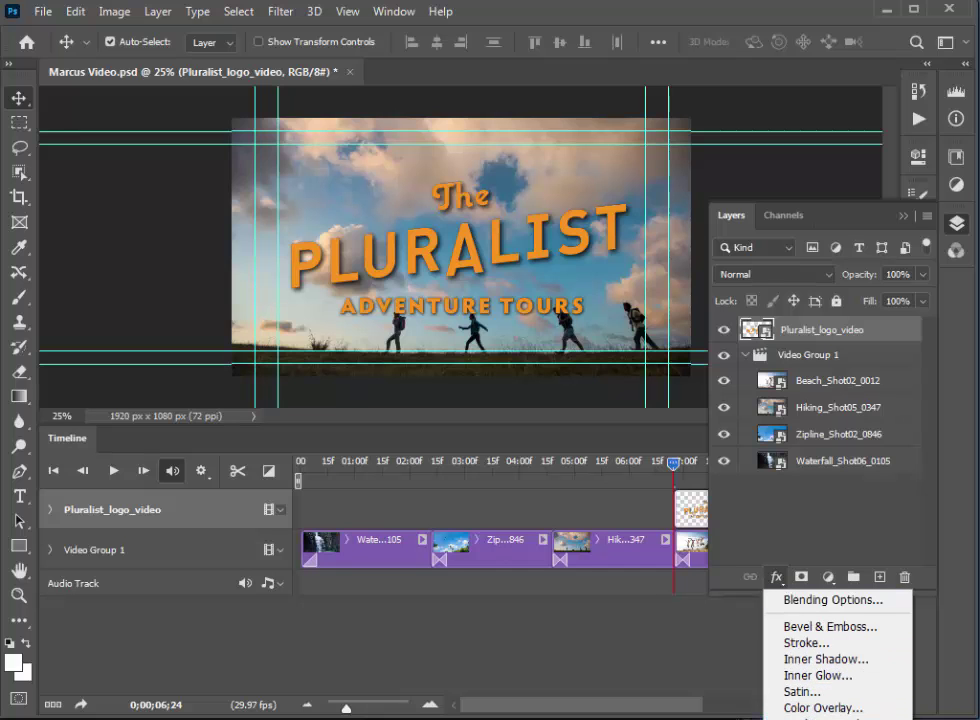
pyautogui.click(820, 715)
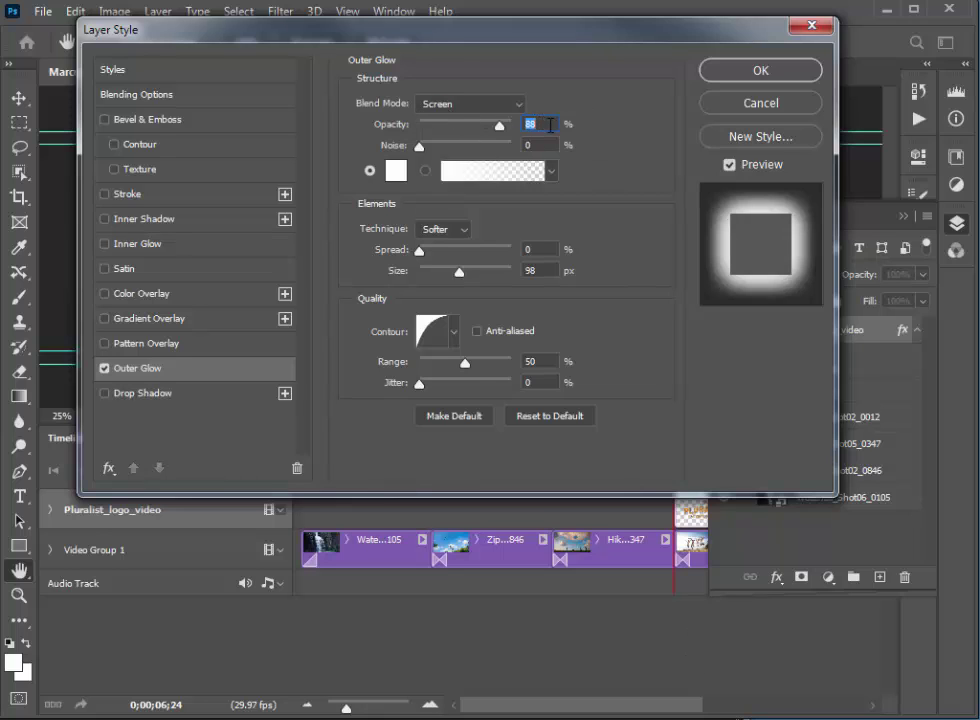
# Set the Outer Glow to 90% opacity, white, 106 px size with a contour, and apply it.
pyautogui.click(552, 126)
pyautogui.doubleClick(531, 124)
pyautogui.moveTo(500, 127)
pyautogui.mouseDown()
pyautogui.moveTo(458, 130)
pyautogui.moveTo(505, 135)
pyautogui.mouseUp()
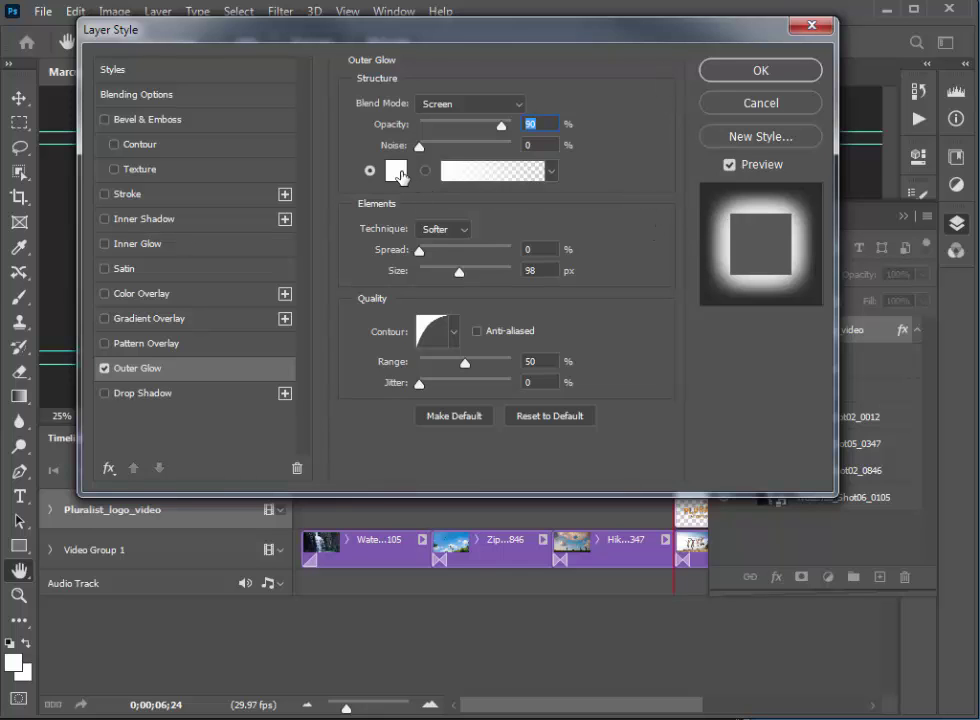
pyautogui.click(396, 170)
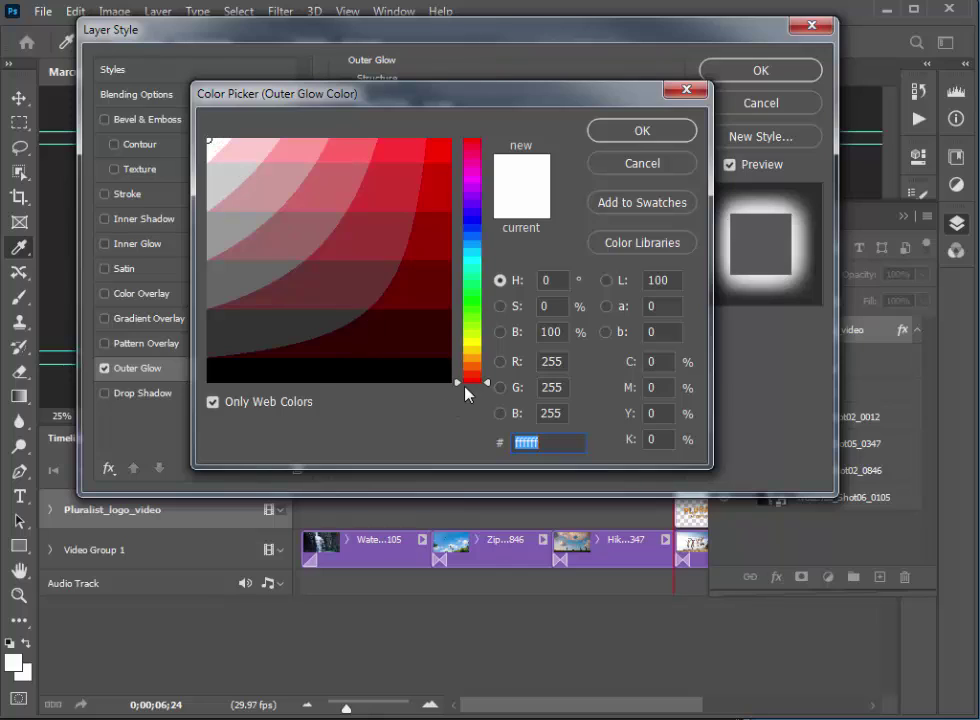
pyautogui.click(472, 346)
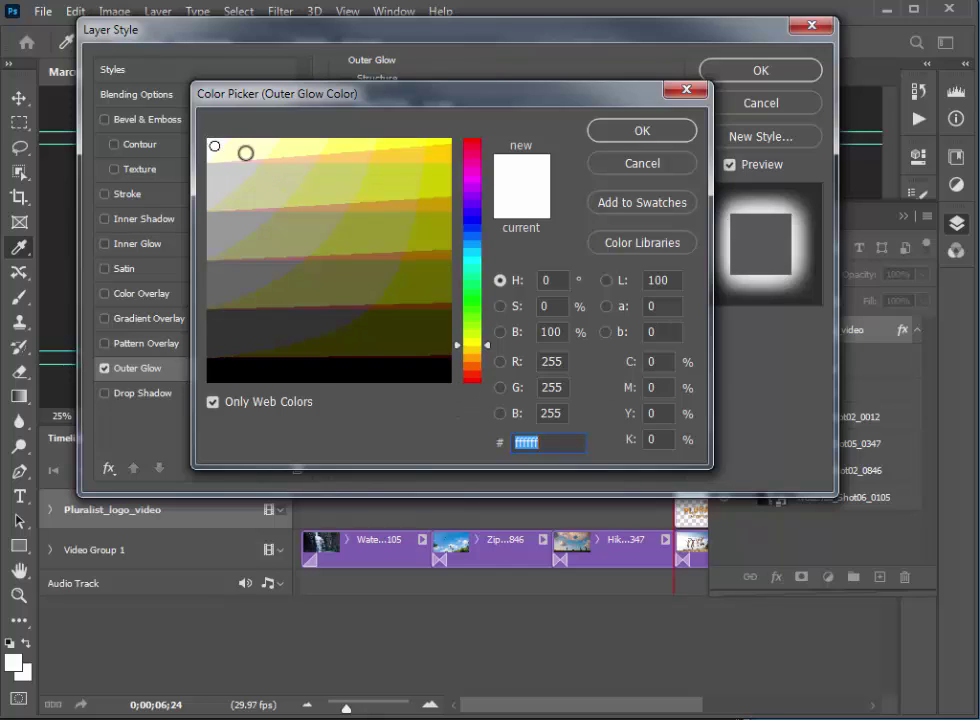
pyautogui.click(600, 131)
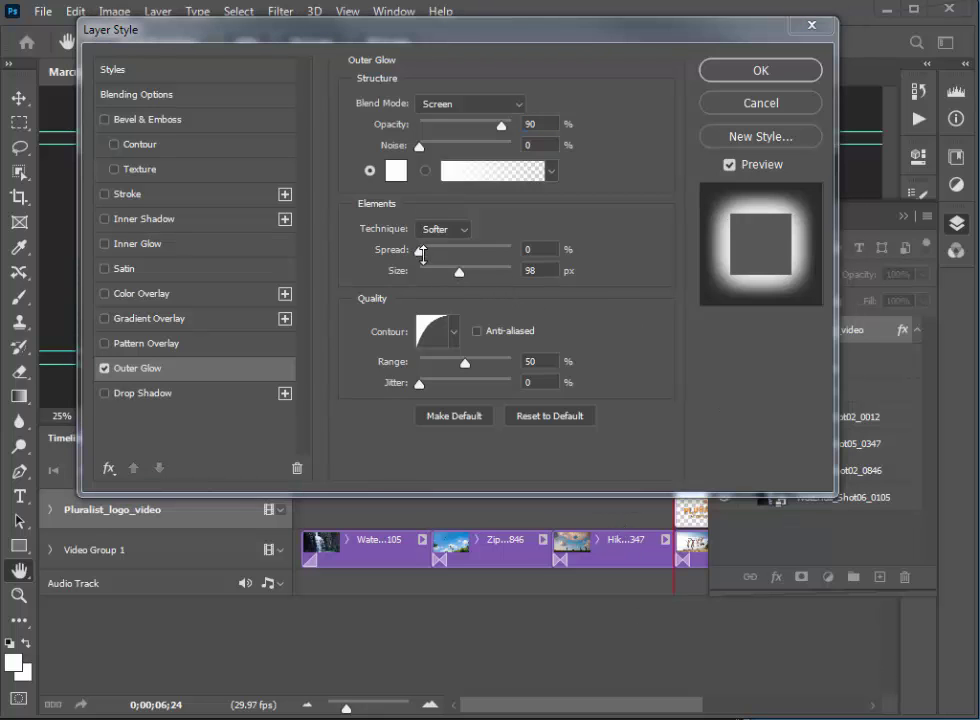
pyautogui.click(472, 282)
pyautogui.moveTo(471, 272)
pyautogui.mouseDown()
pyautogui.moveTo(460, 272)
pyautogui.moveTo(463, 282)
pyautogui.mouseUp()
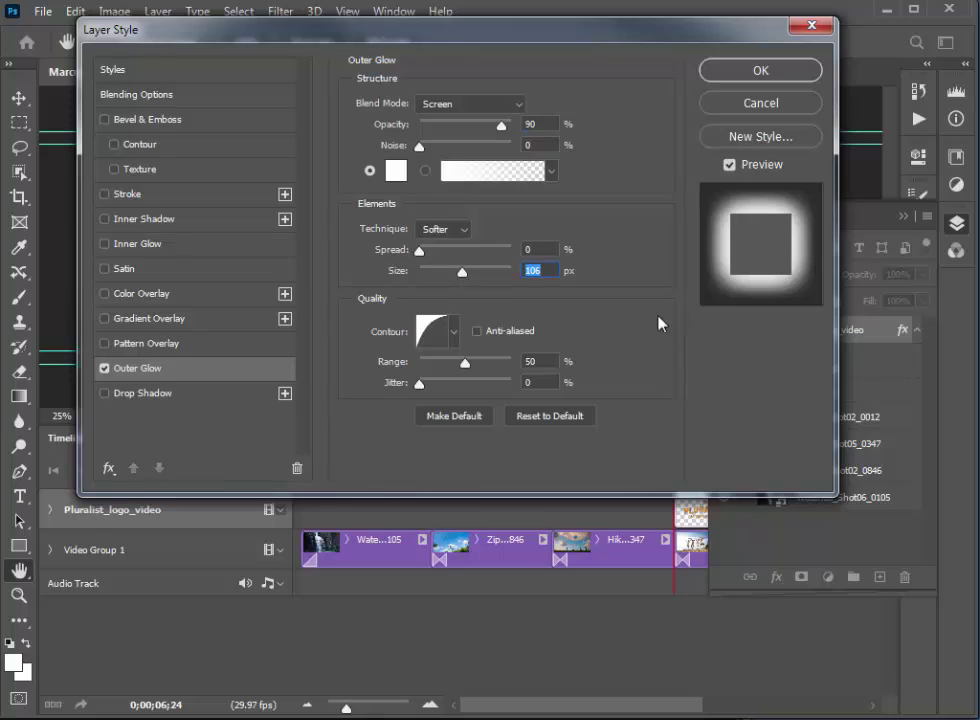
pyautogui.click(453, 335)
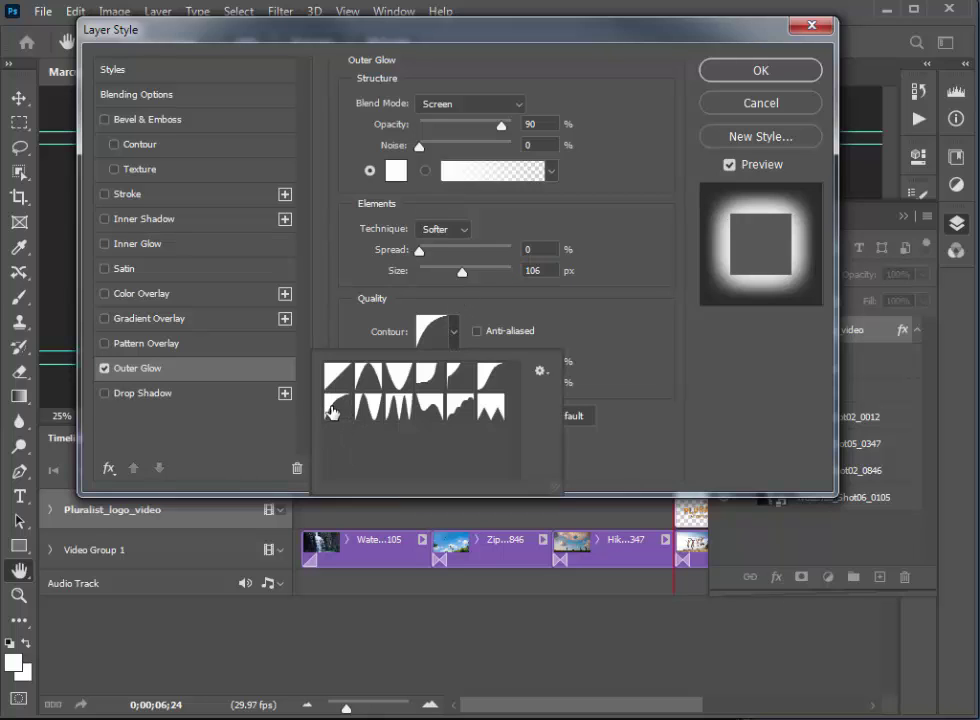
pyautogui.click(332, 411)
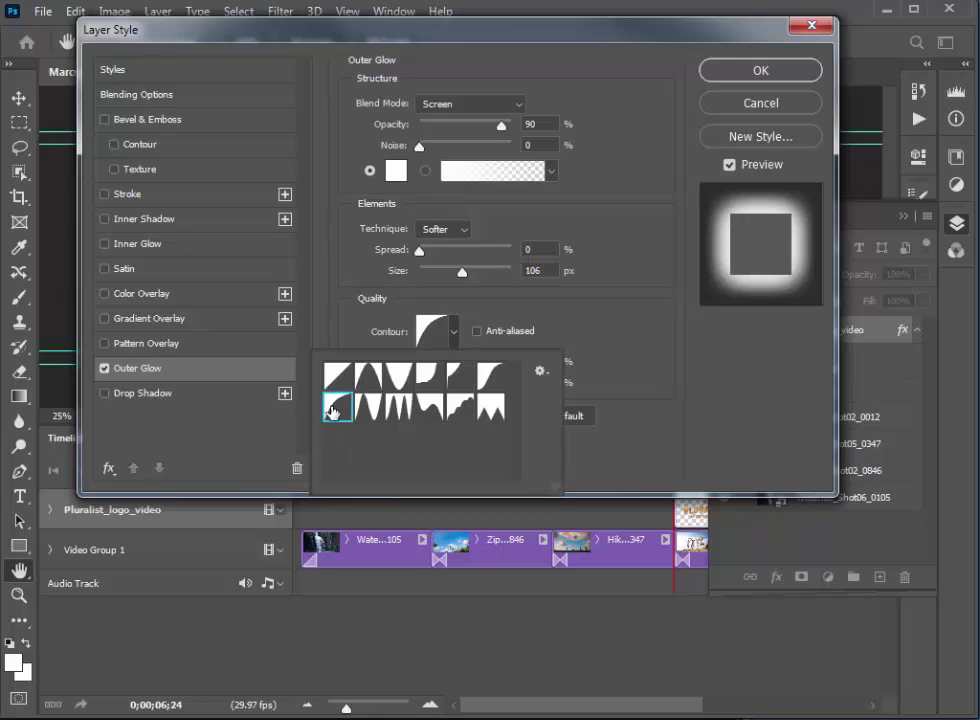
pyautogui.click(632, 337)
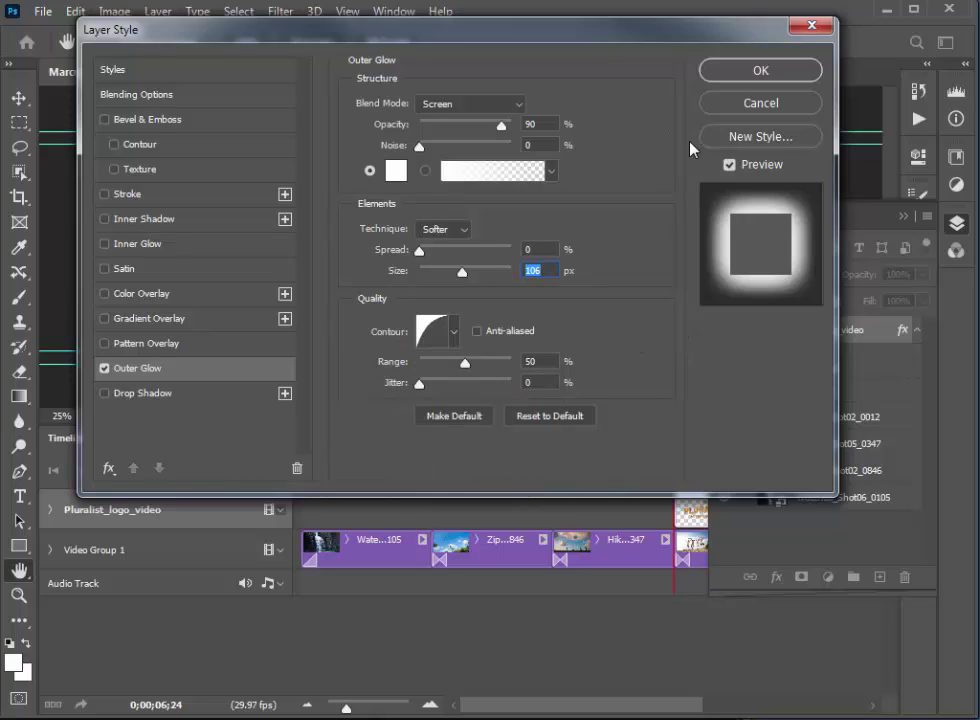
pyautogui.click(758, 73)
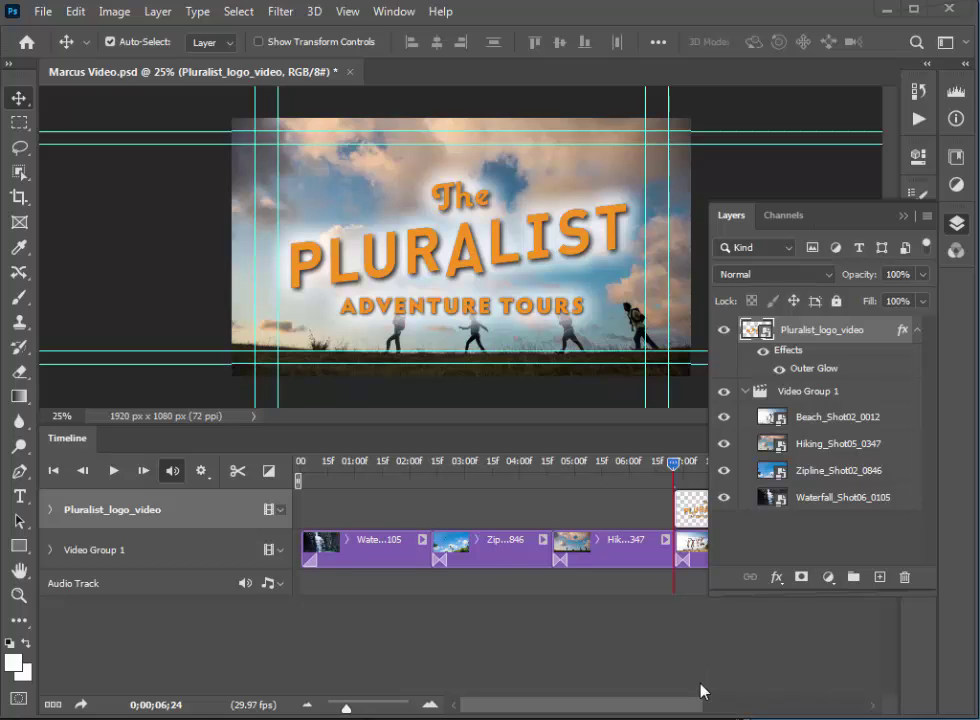
# Collapse the Layers panel to reveal the full timeline.
pyautogui.click(908, 218)
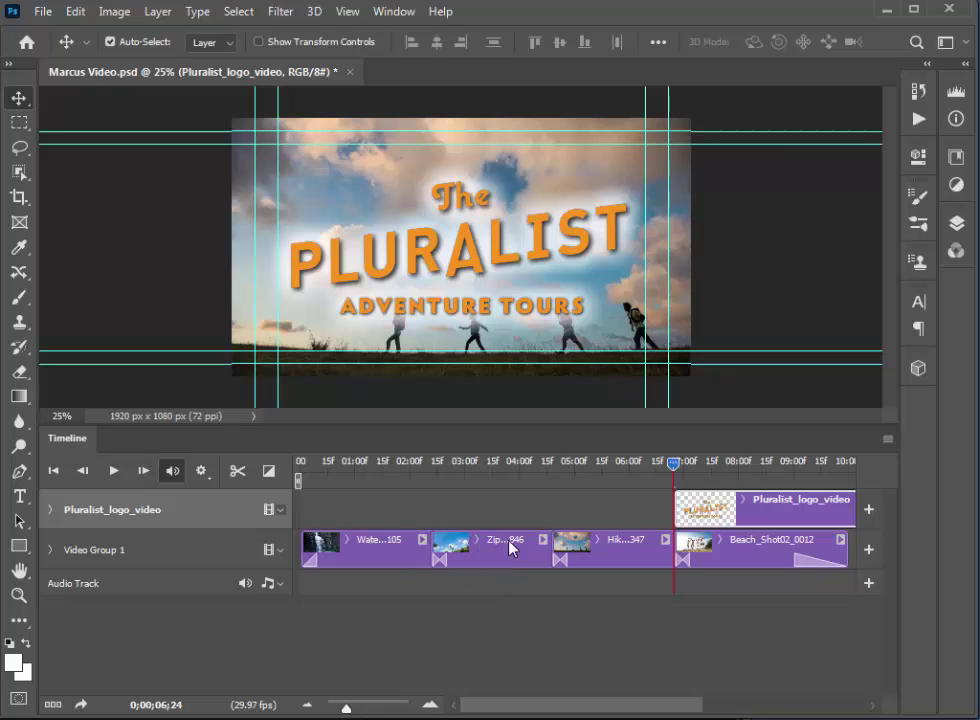
# Apply a Pan motion to the Waterfall clip with a -55 degree angle.
pyautogui.click(422, 541)
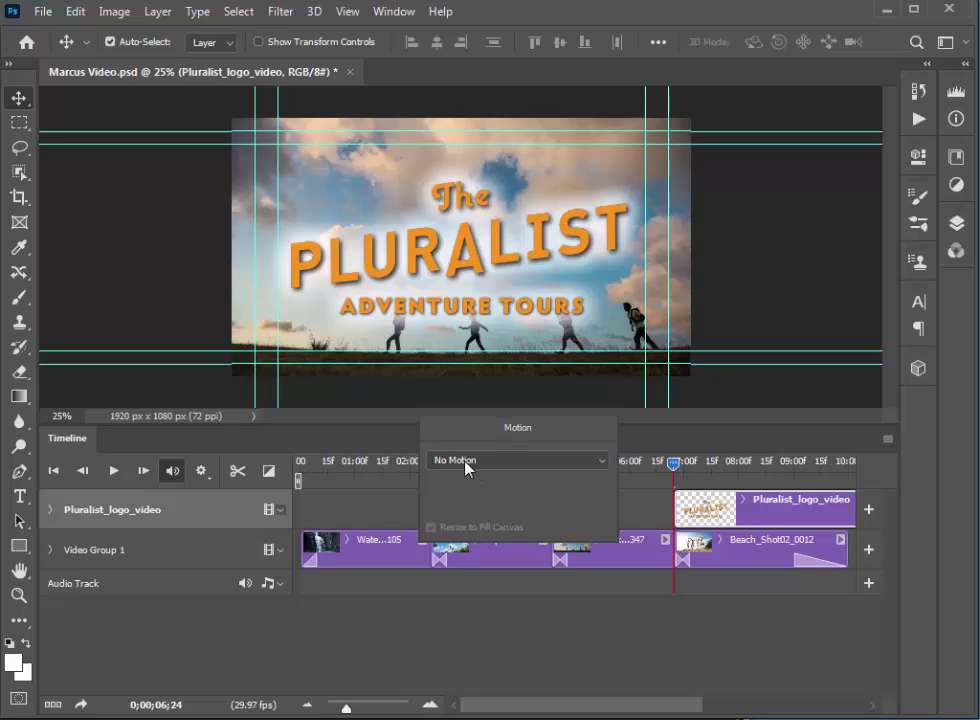
pyautogui.click(604, 467)
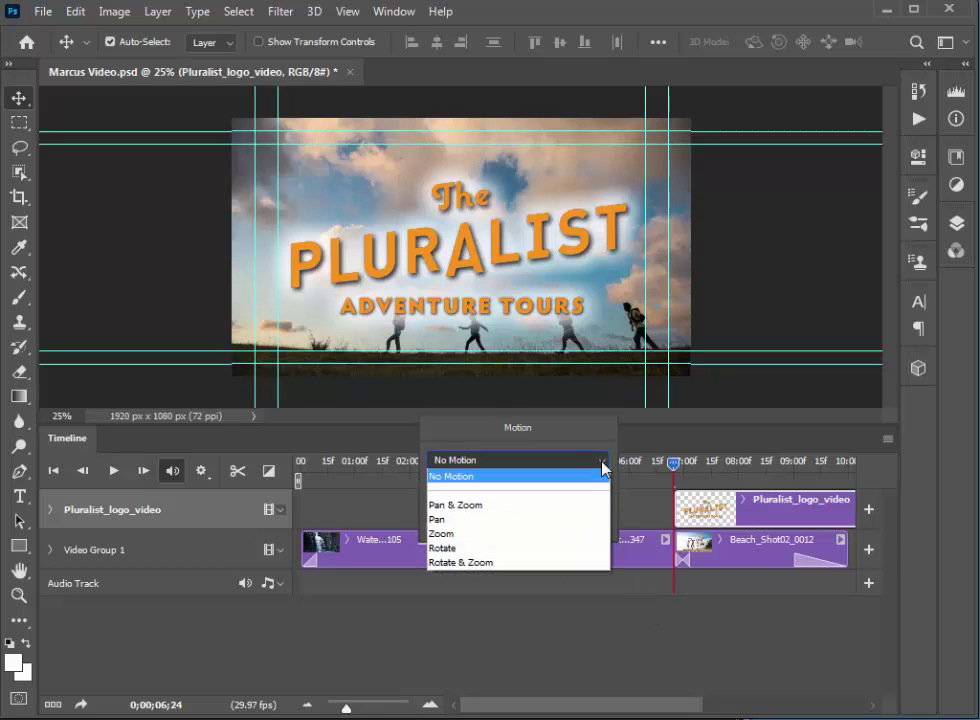
pyautogui.click(440, 521)
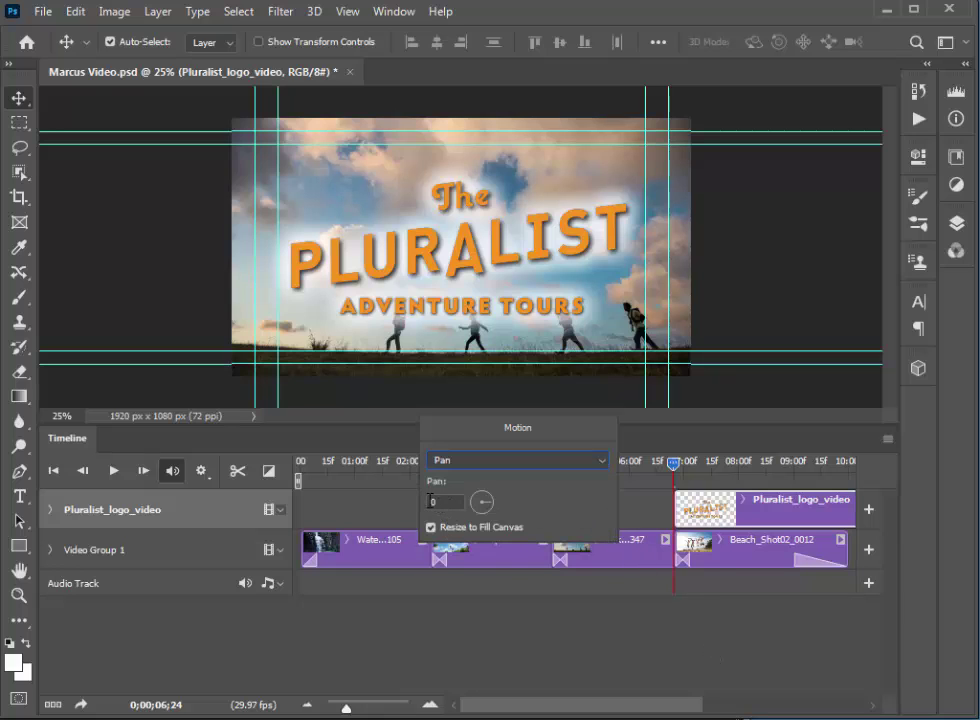
pyautogui.click(490, 507)
pyautogui.moveTo(492, 508); pyautogui.dragTo(488, 516)
pyautogui.click(444, 502)
pyautogui.write('-55')
pyautogui.press('Return')
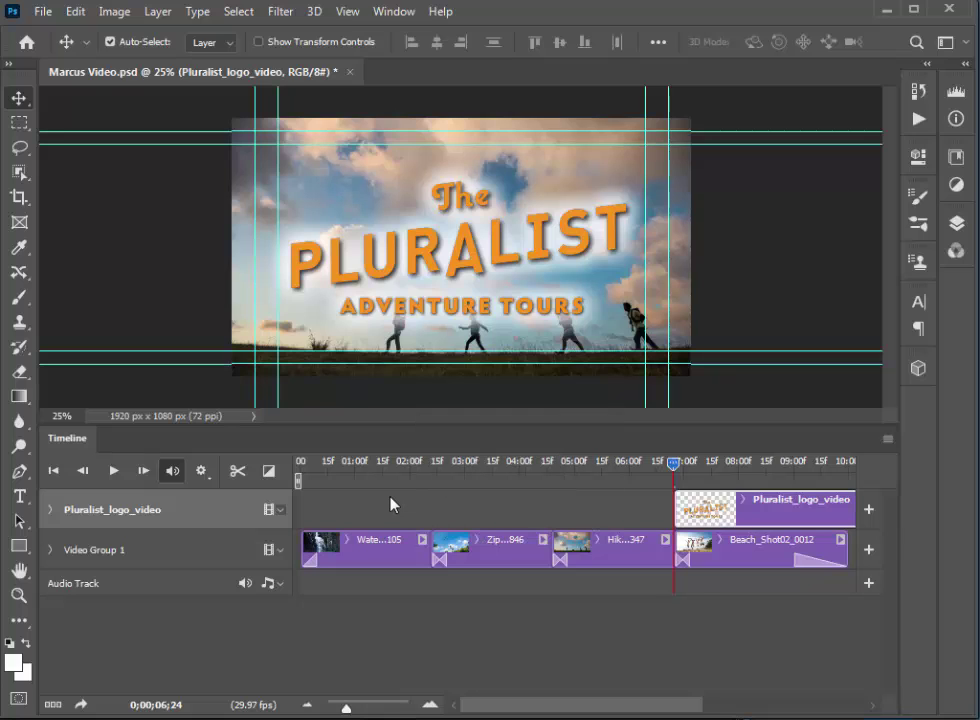
# Set the Zipline clip's motion to Pan & Zoom with an 18 degree pan.
pyautogui.click(544, 541)
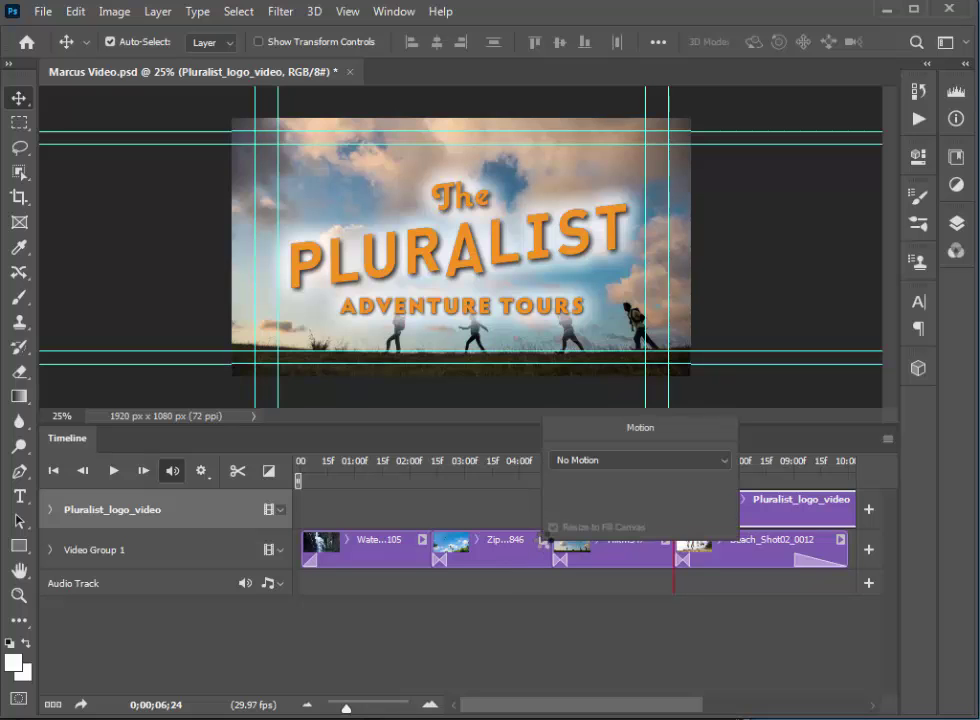
pyautogui.click(575, 461)
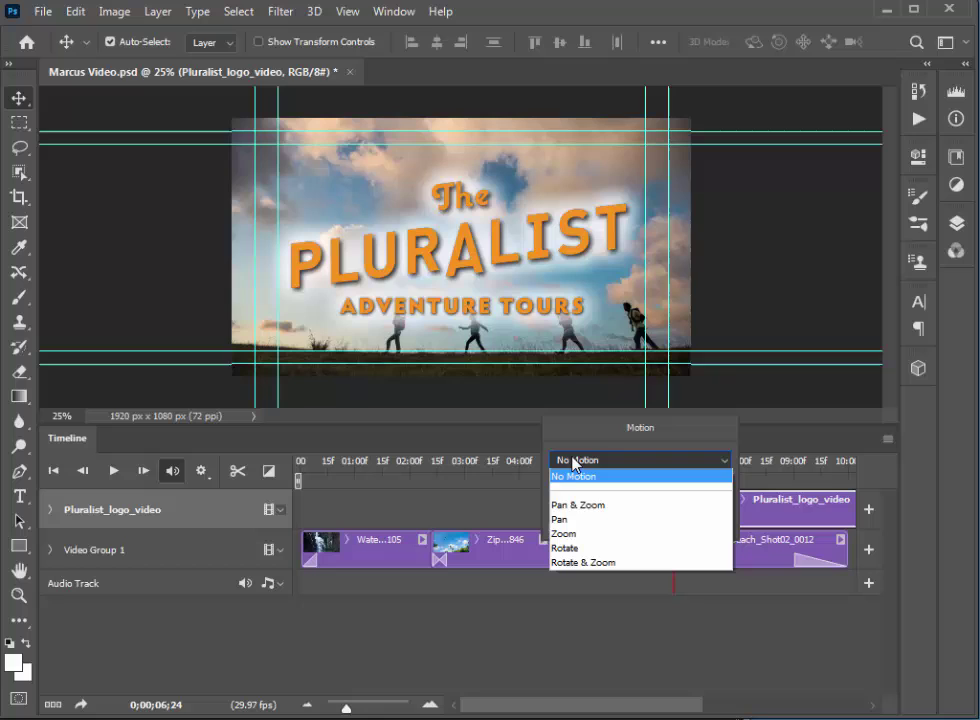
pyautogui.click(577, 505)
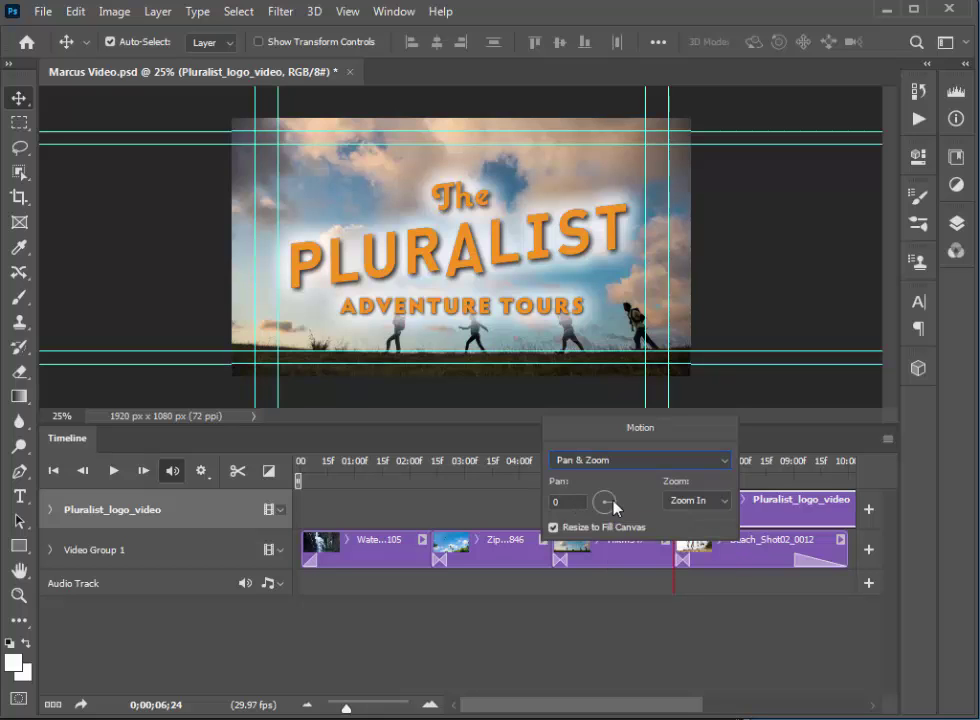
pyautogui.click(552, 503)
pyautogui.write('18')
pyautogui.press('Return')
pyautogui.press('Return')
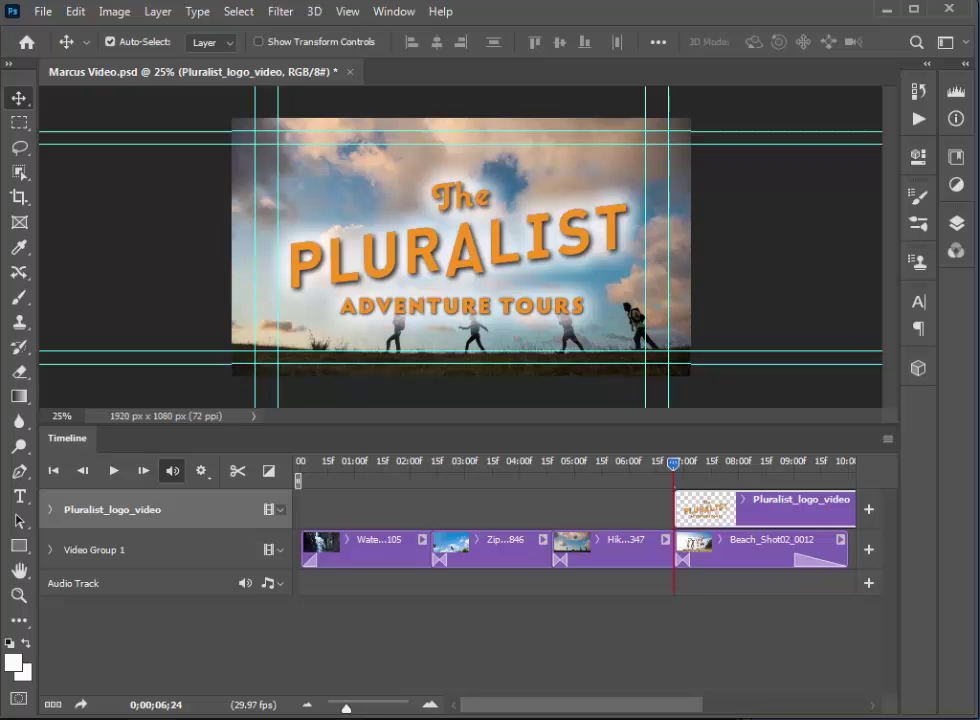
# Give the Hiking clip a Pan motion with the angle turned to about 178 degrees.
pyautogui.click(665, 542)
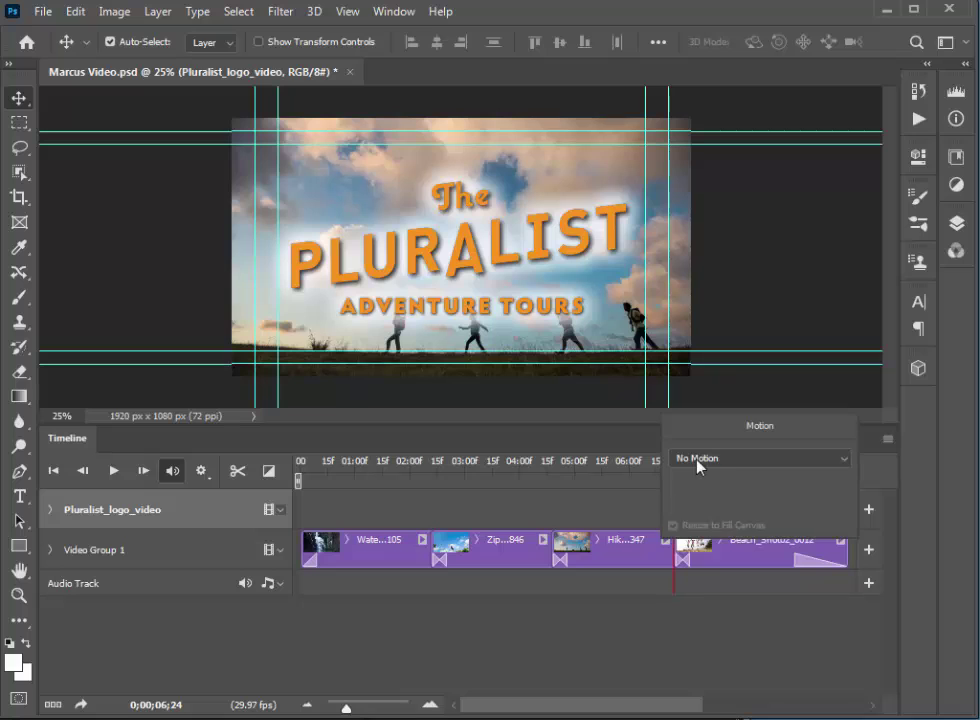
pyautogui.click(697, 460)
pyautogui.click(680, 517)
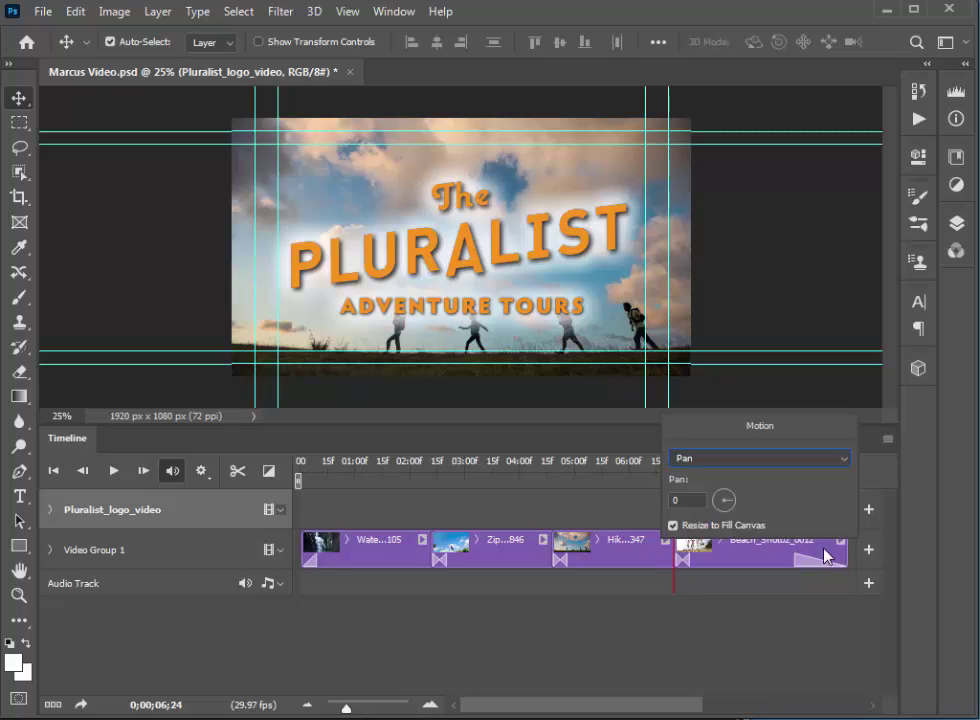
pyautogui.moveTo(733, 508); pyautogui.dragTo(709, 515)
pyautogui.moveTo(704, 513); pyautogui.dragTo(706, 507)
pyautogui.click(705, 507)
pyautogui.click(667, 632)
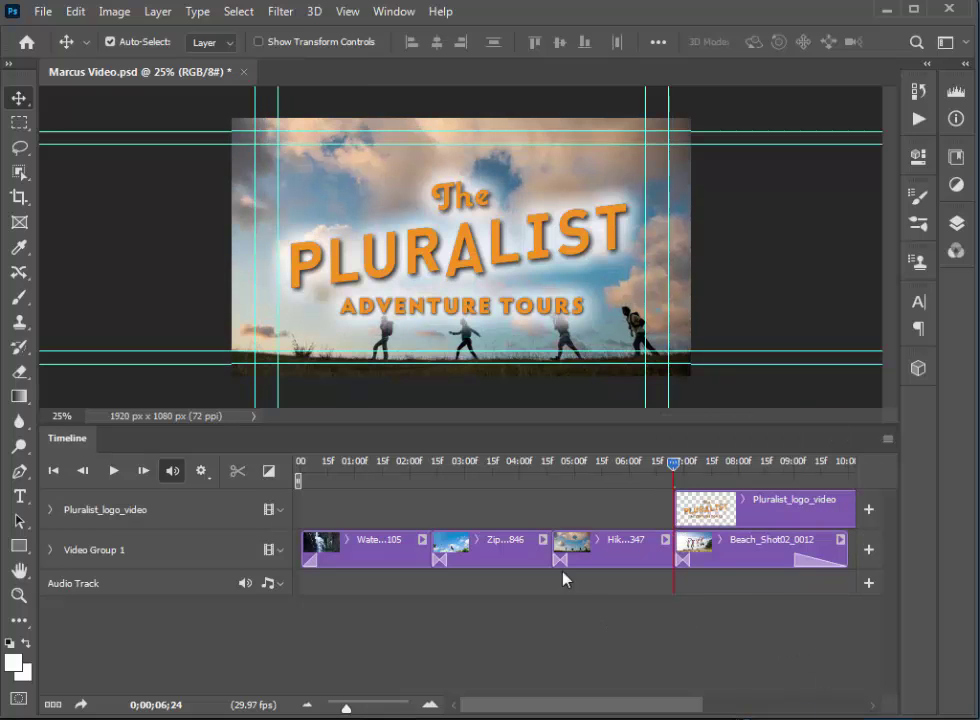
pyautogui.moveTo(673, 463); pyautogui.dragTo(292, 511)
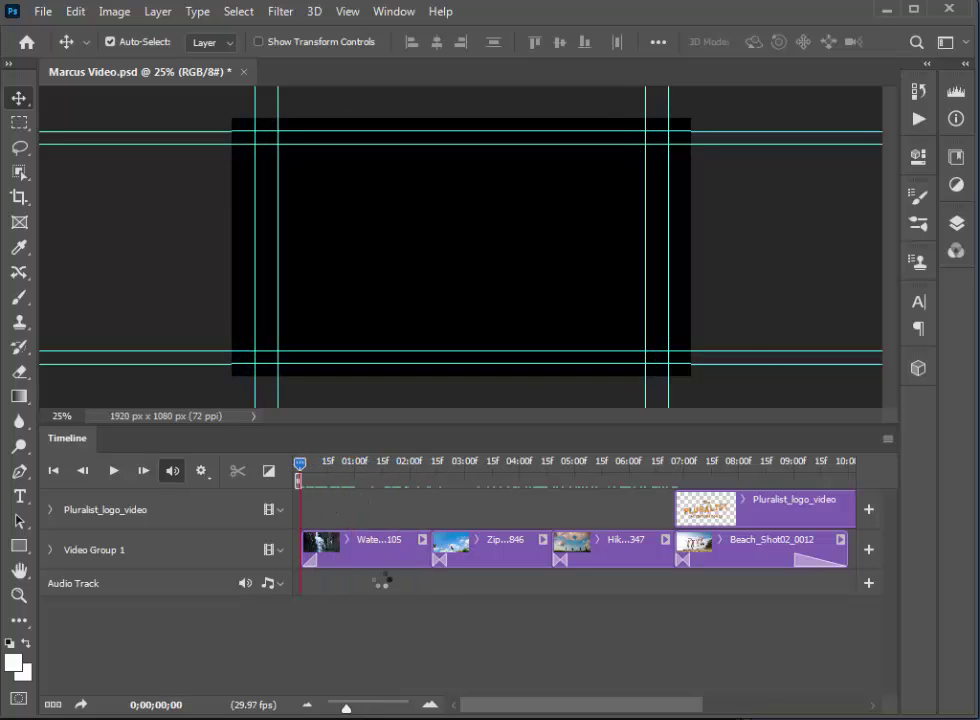
pyautogui.press('space')
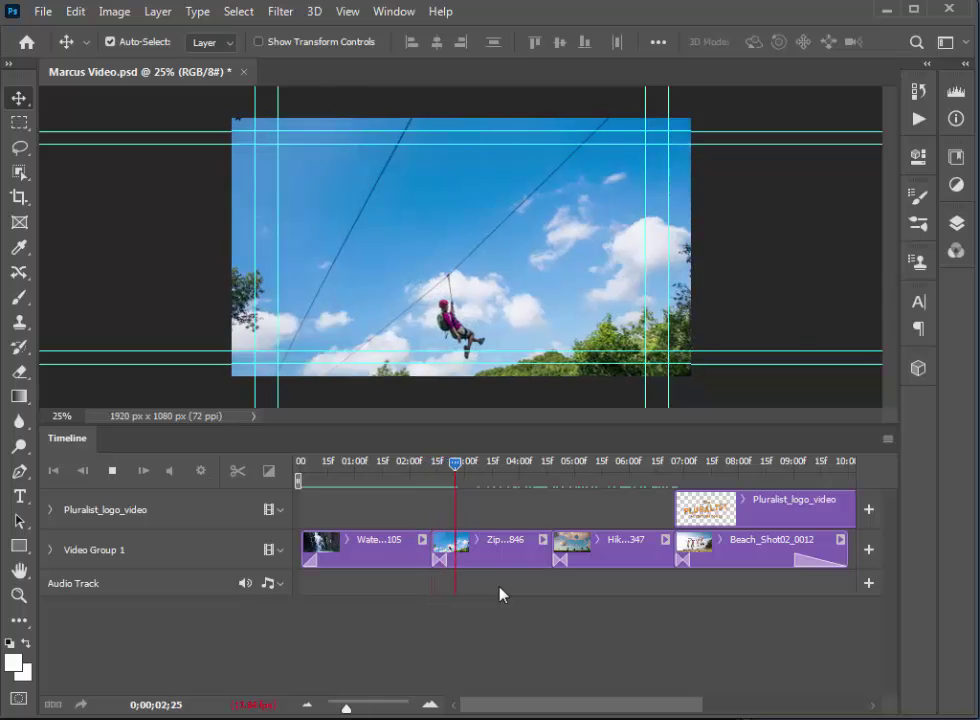
pyautogui.moveTo(459, 462); pyautogui.dragTo(273, 470)
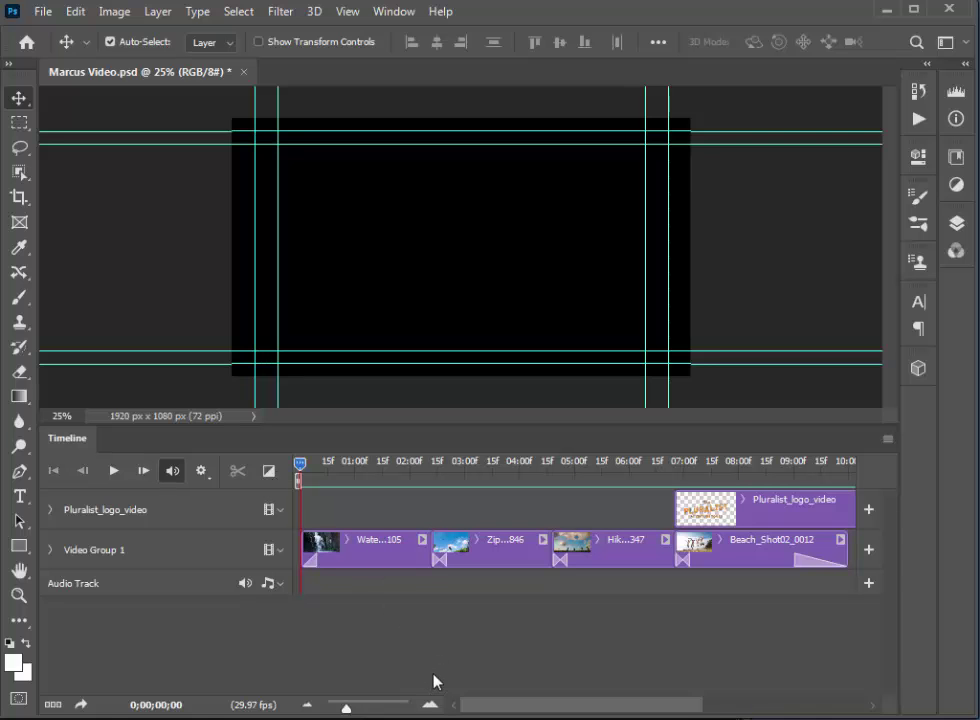
pyautogui.press('space')
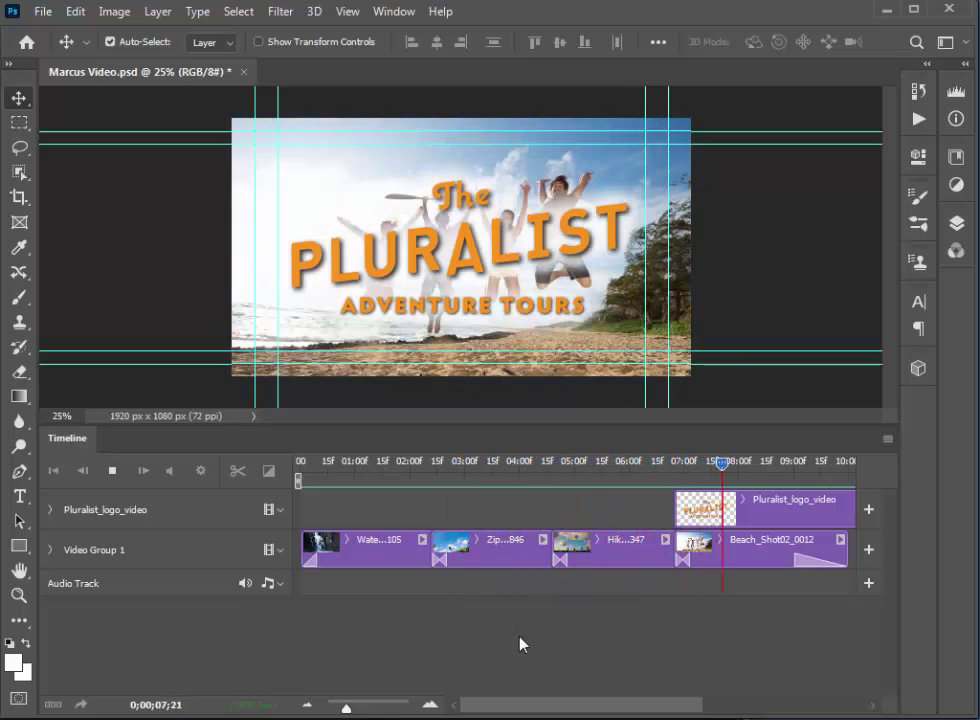
pyautogui.press('space')
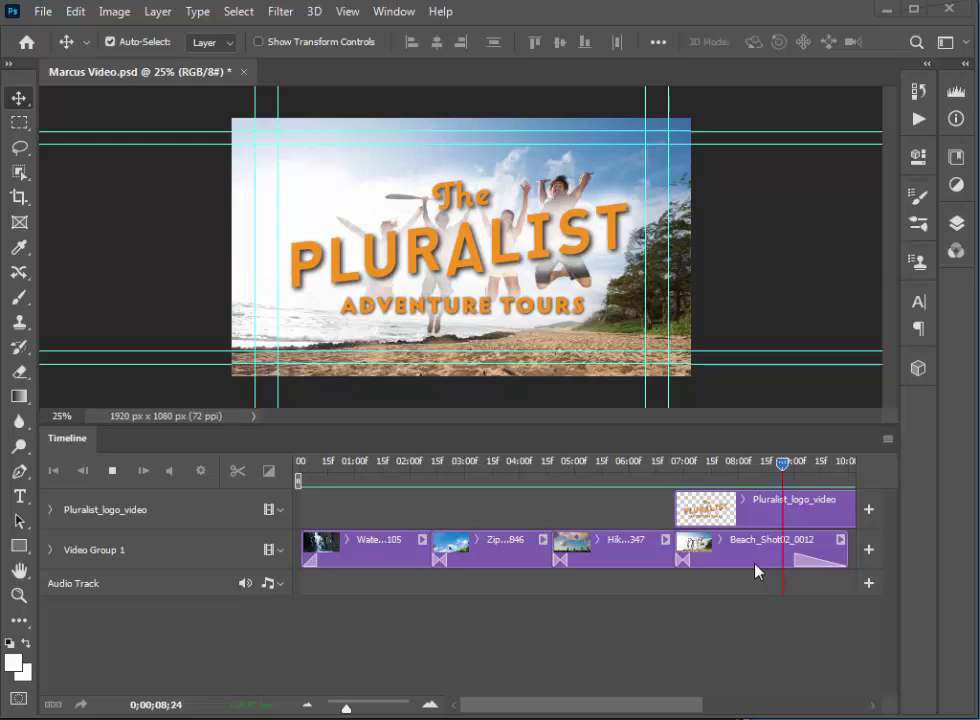
# Extend the Hiking clip's end slightly, viewing the hikers frame at 06;24.
pyautogui.click(597, 462)
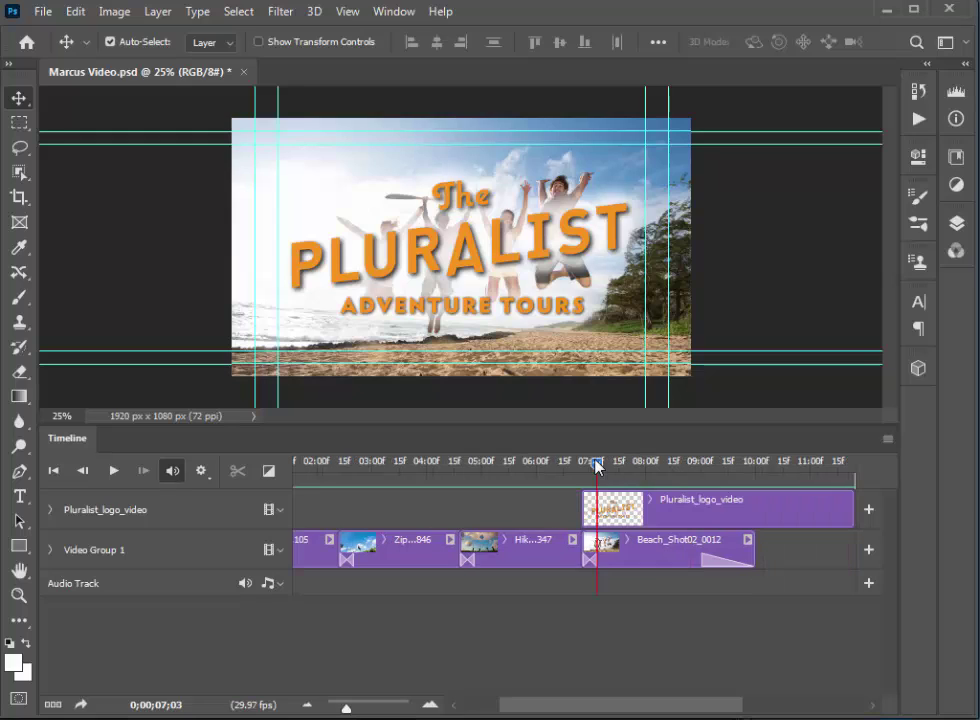
pyautogui.moveTo(597, 462); pyautogui.dragTo(581, 462)
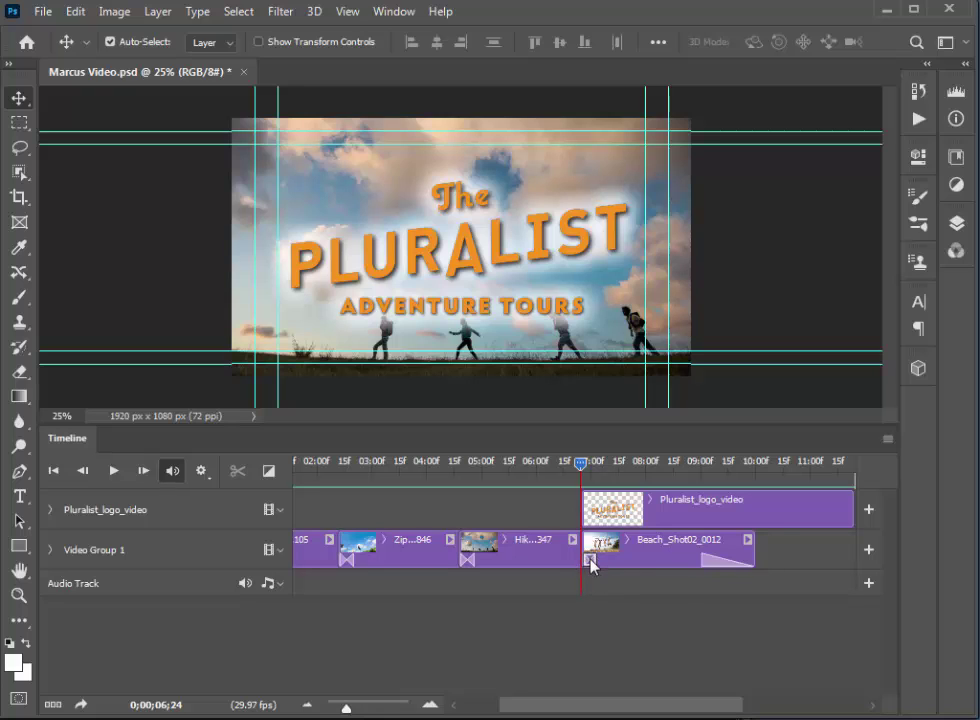
pyautogui.moveTo(588, 560); pyautogui.dragTo(591, 561)
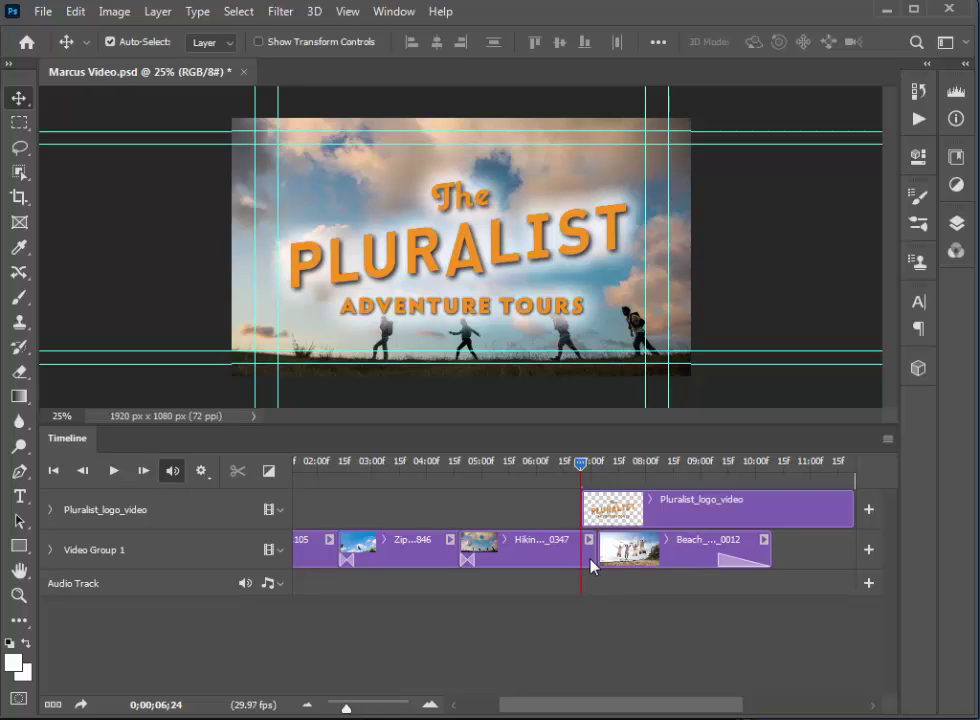
# Align the Pluralist_logo_video clip to start and end with the Beach clip.
pyautogui.click(686, 521)
pyautogui.moveTo(691, 519); pyautogui.dragTo(707, 518)
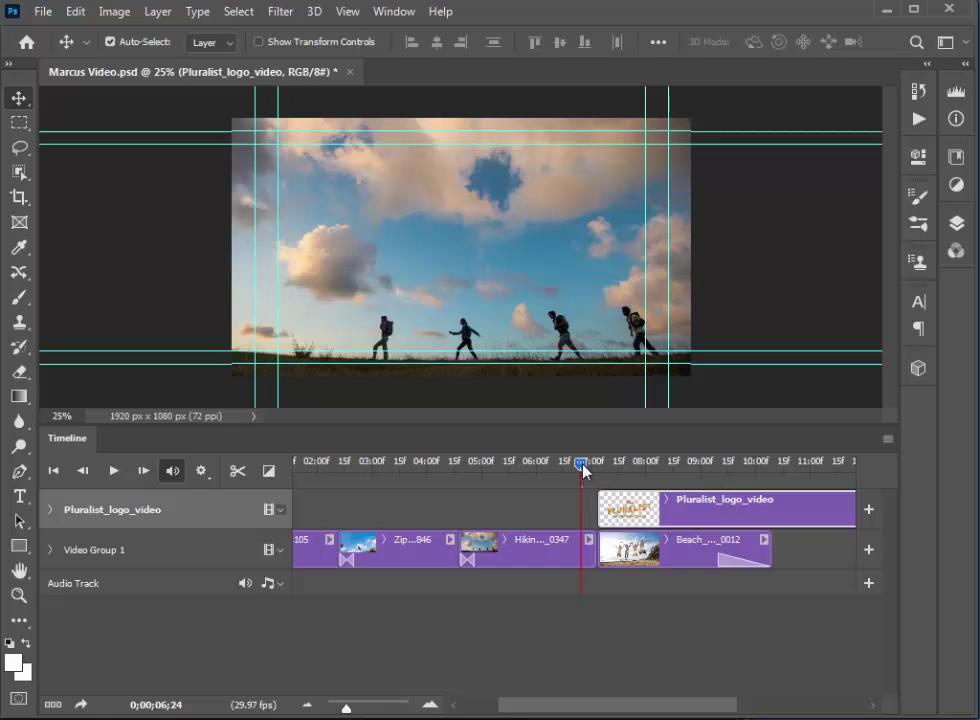
pyautogui.moveTo(585, 471); pyautogui.dragTo(735, 467)
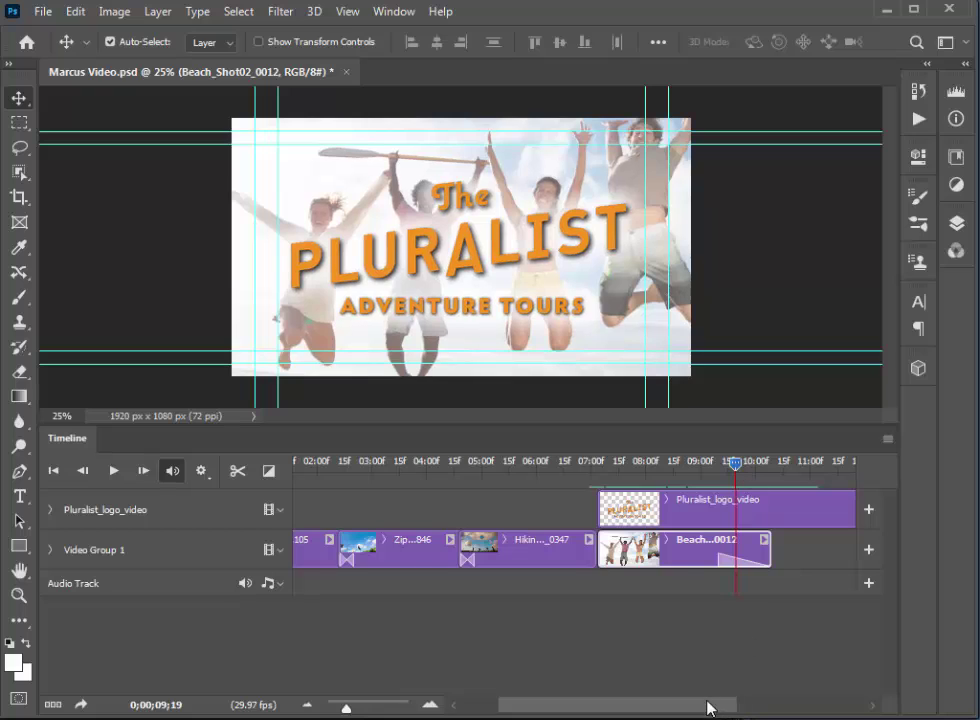
pyautogui.moveTo(702, 704); pyautogui.dragTo(735, 704)
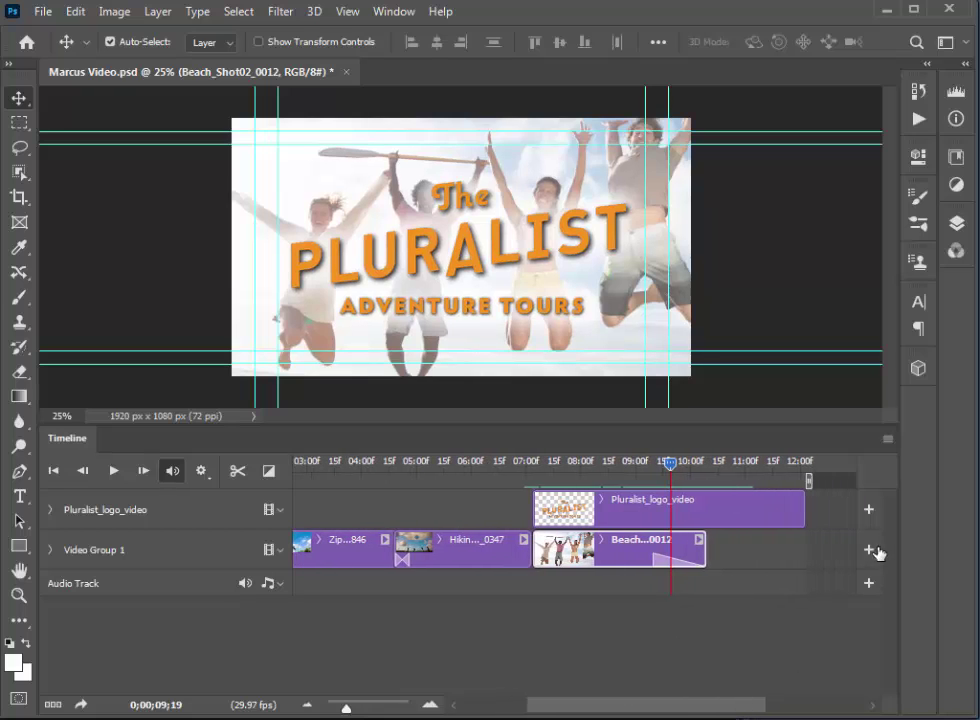
pyautogui.click(790, 511)
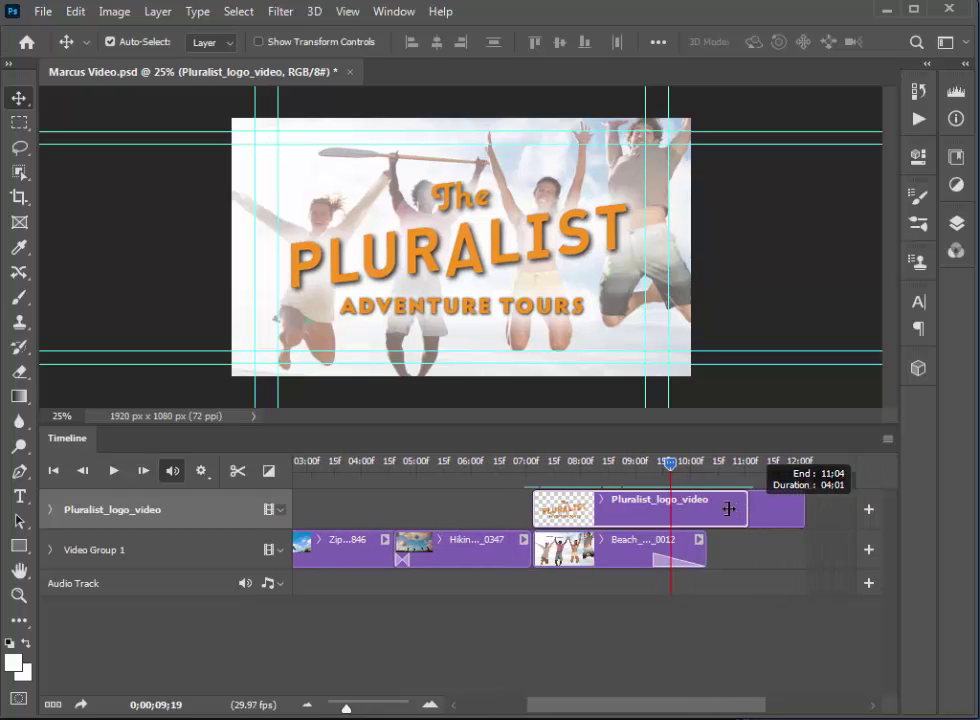
pyautogui.moveTo(726, 509); pyautogui.dragTo(704, 505)
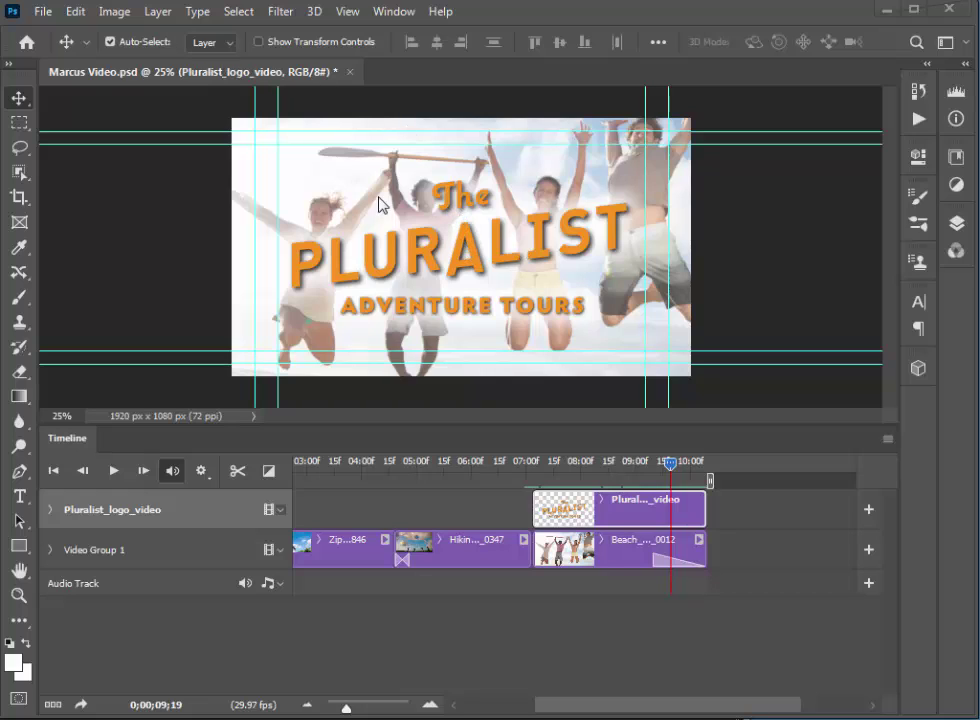
# Convert the Pluralist_logo_video layer to a smart object via Layer > Smart Objects.
pyautogui.click(157, 13)
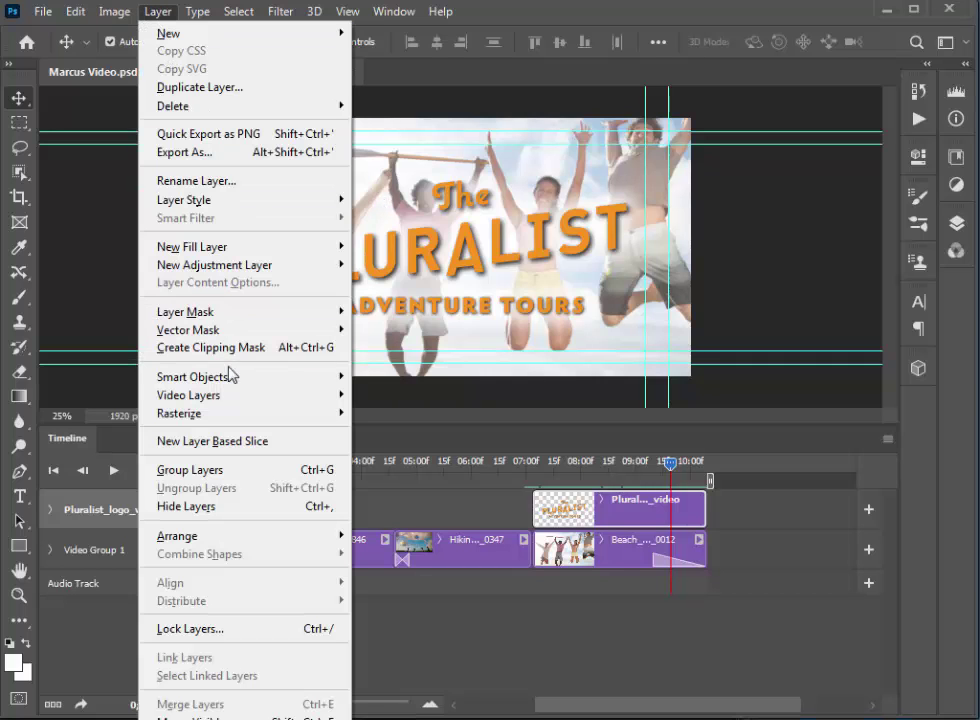
pyautogui.moveTo(232, 380)
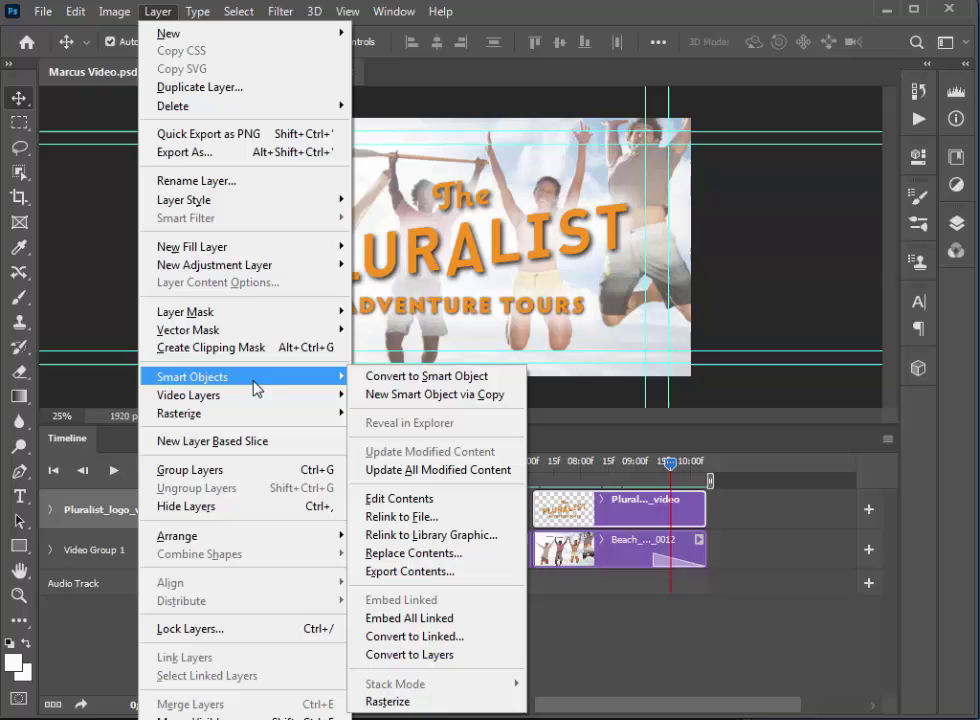
pyautogui.click(392, 377)
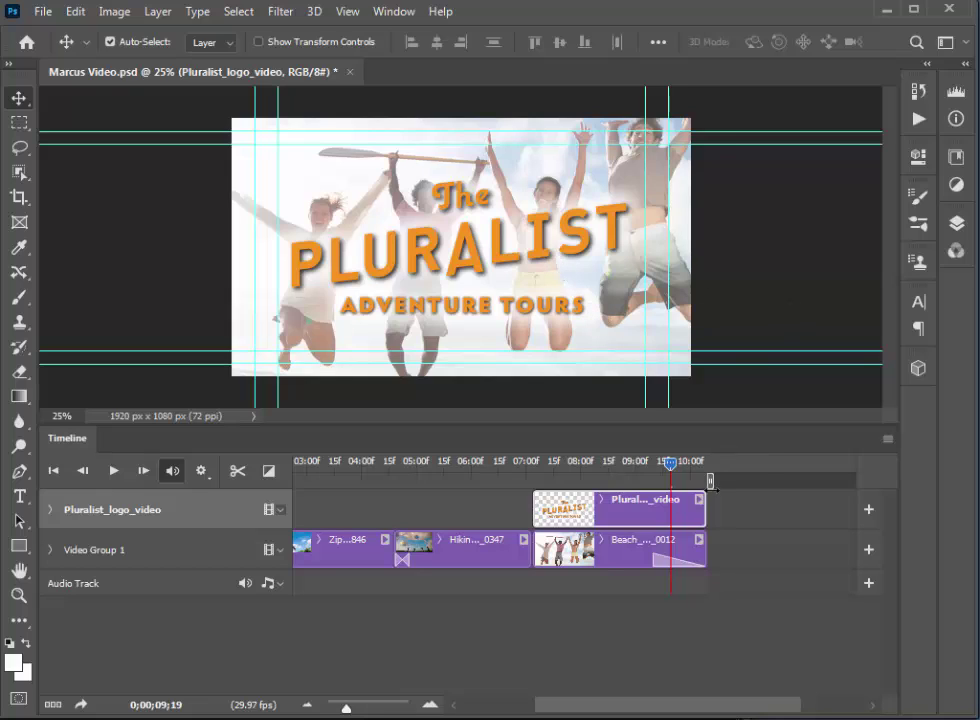
pyautogui.moveTo(671, 464); pyautogui.dragTo(653, 464)
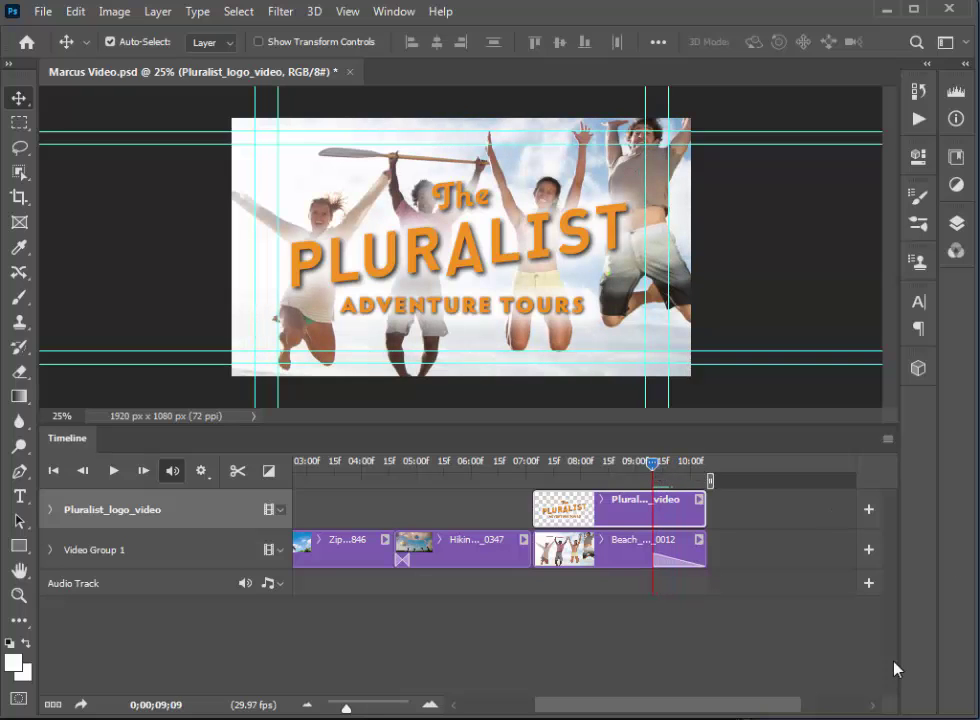
# Add Transform keyframes on the logo track at 09;09 and at 07;03.
pyautogui.click(602, 499)
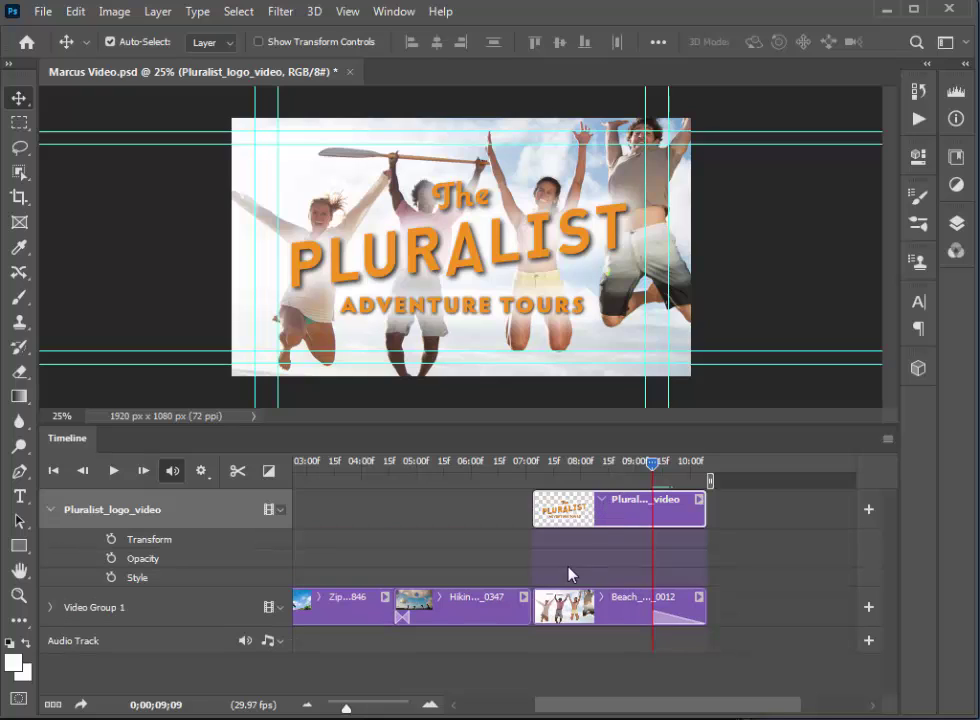
pyautogui.click(112, 540)
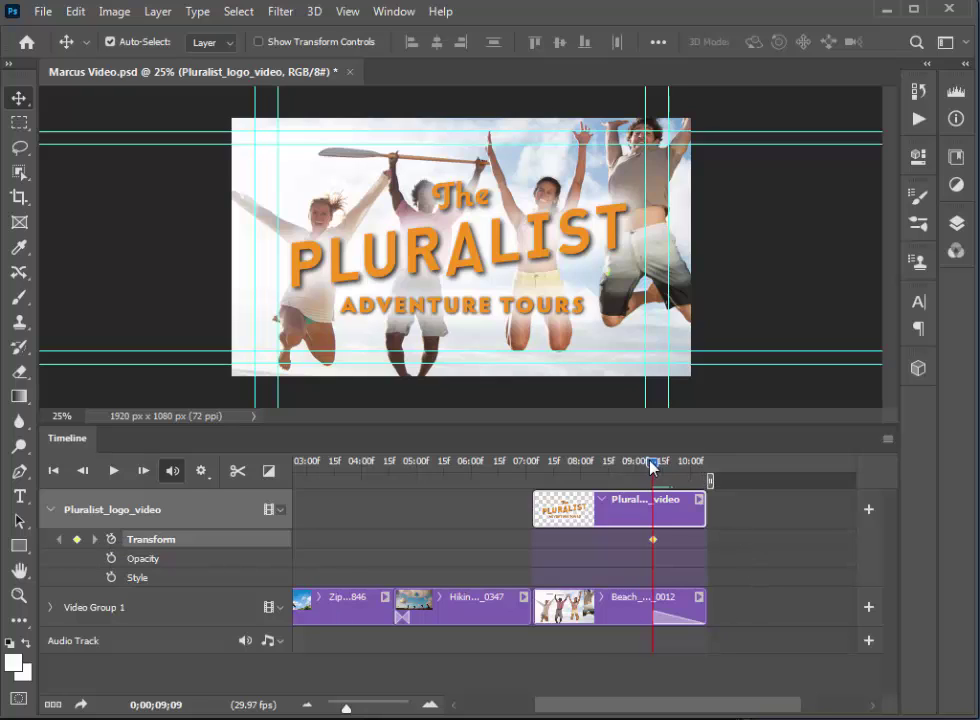
pyautogui.moveTo(652, 466); pyautogui.dragTo(531, 466)
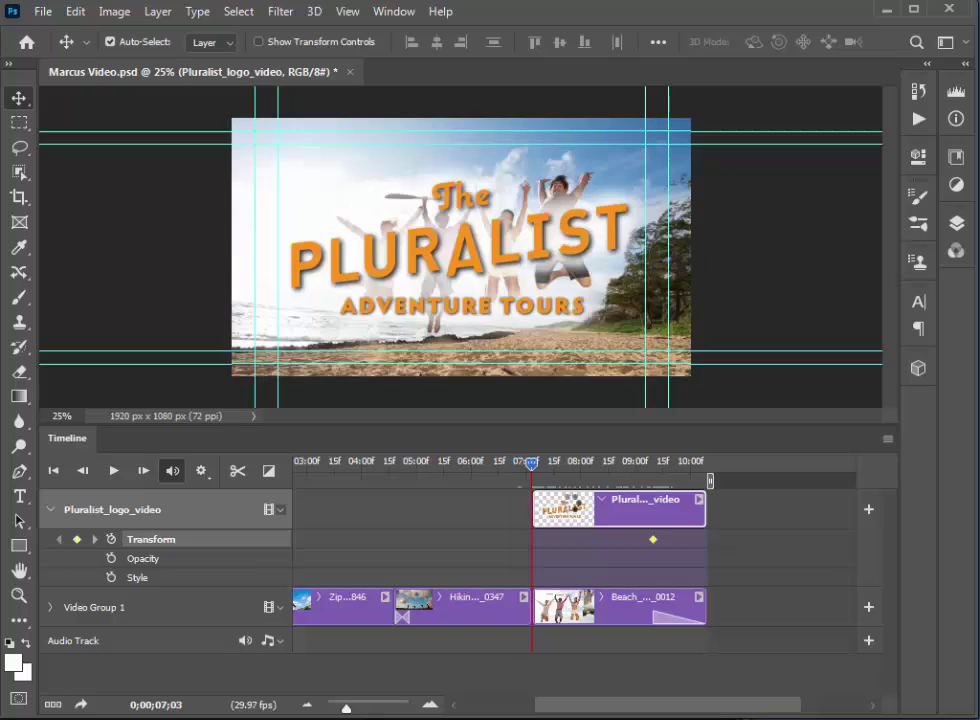
pyautogui.click(77, 540)
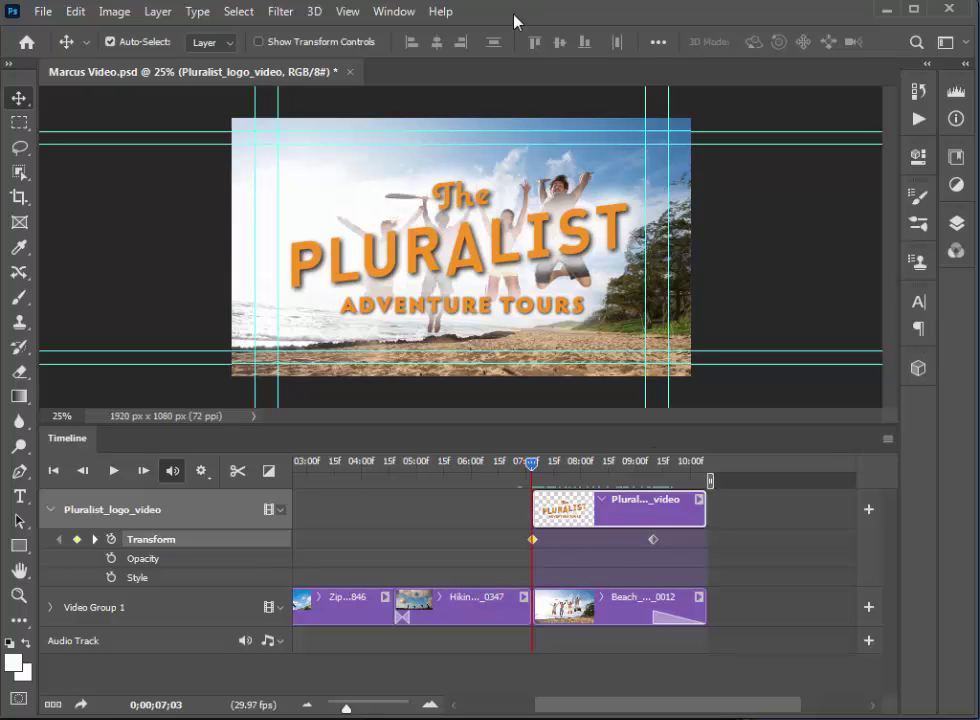
# Scale the logo to 3800 px wide at 07;03 with Free Transform.
pyautogui.click(80, 12)
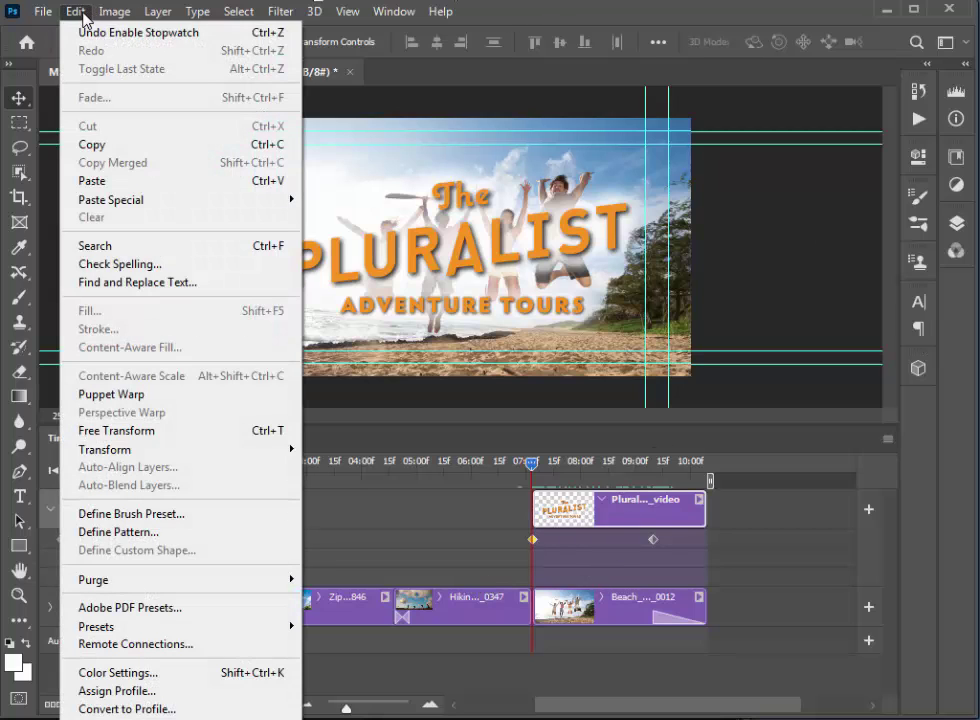
pyautogui.click(153, 432)
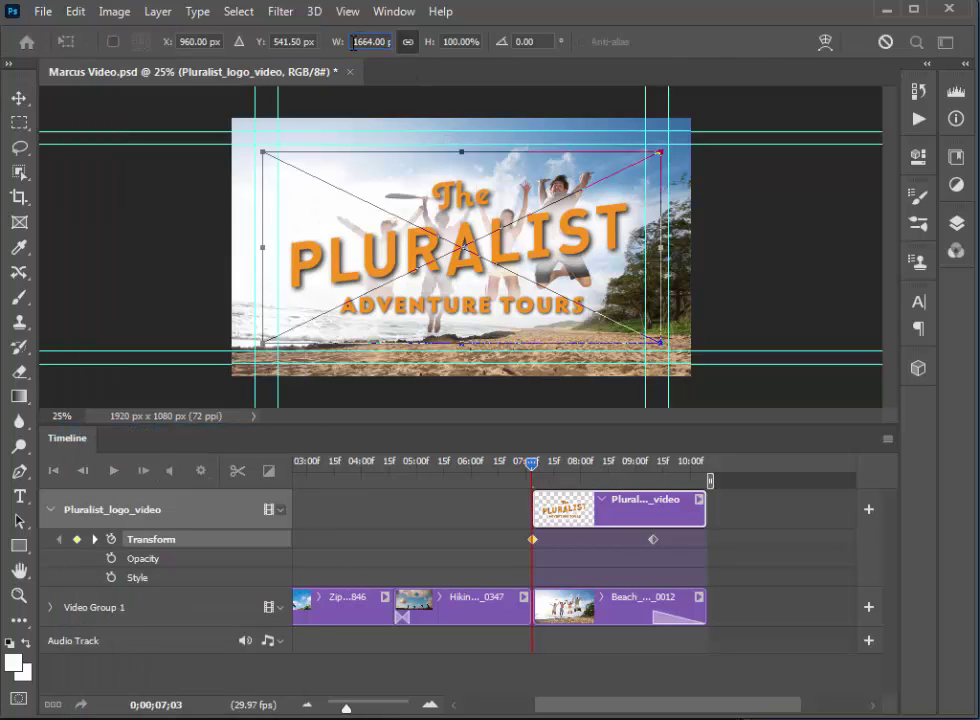
pyautogui.moveTo(355, 43); pyautogui.dragTo(410, 42)
pyautogui.write('3800')
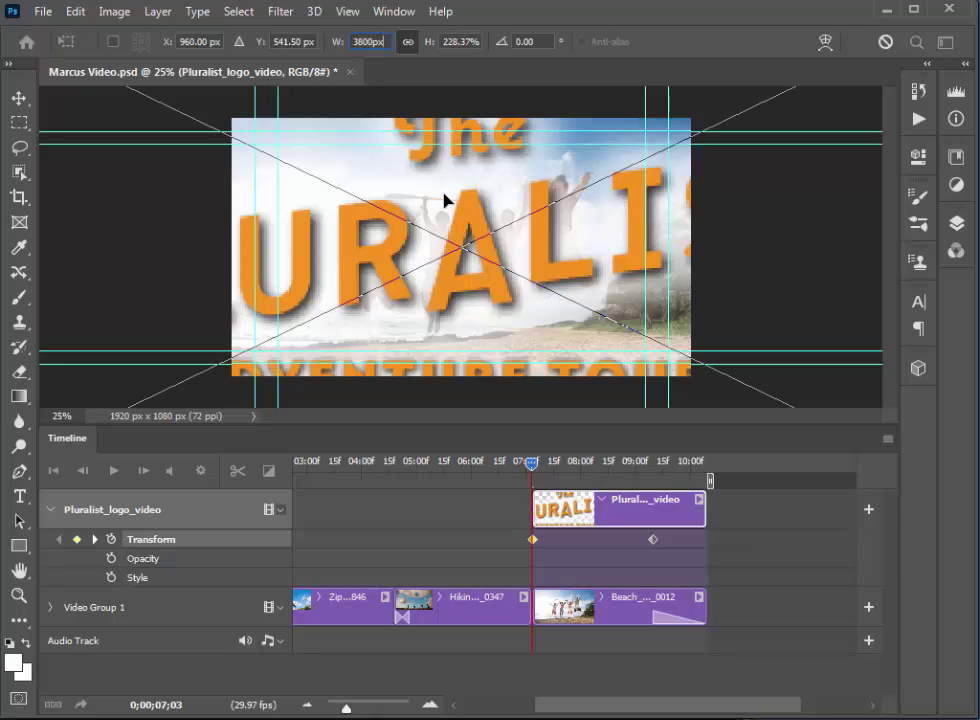
pyautogui.press('Return')
pyautogui.press('Return')
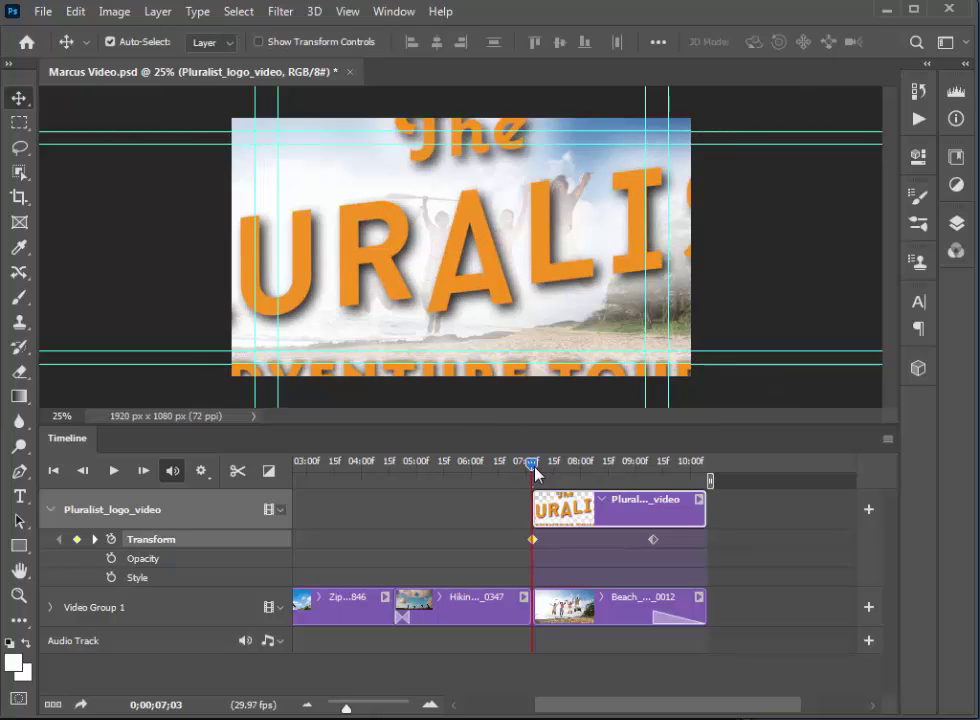
pyautogui.moveTo(533, 471); pyautogui.dragTo(651, 486)
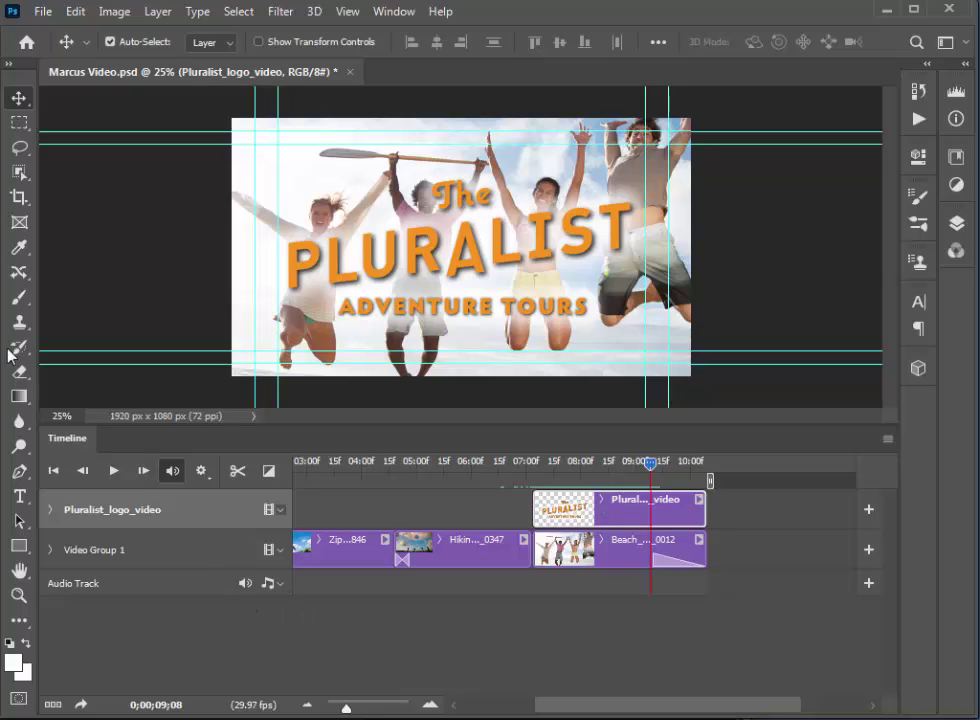
pyautogui.hotkey('ctrl', 'alt', 'o')
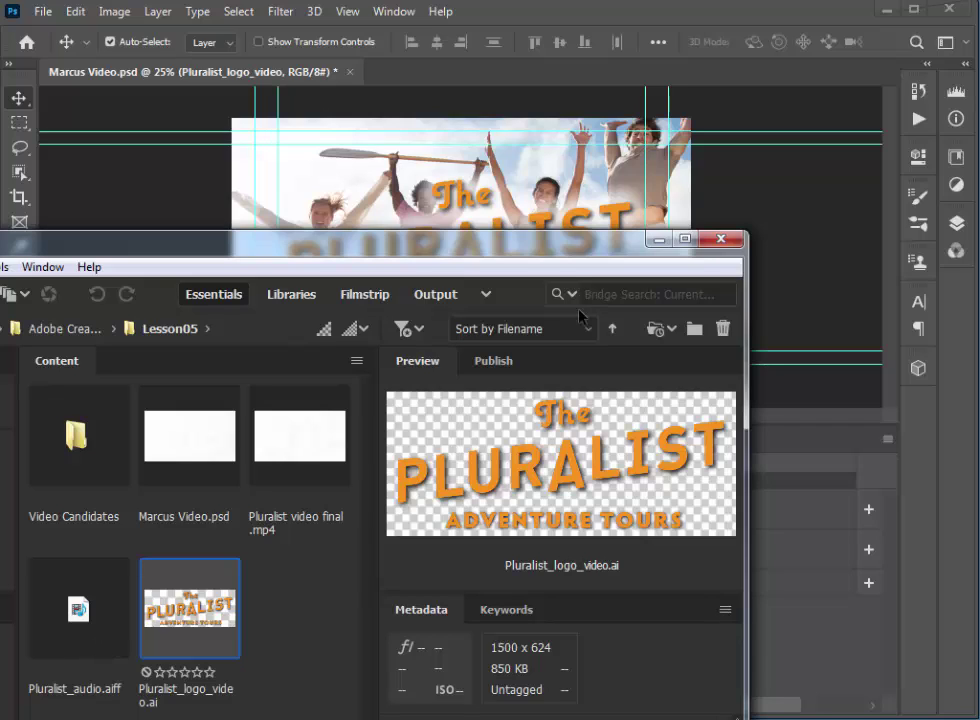
pyautogui.click(597, 12)
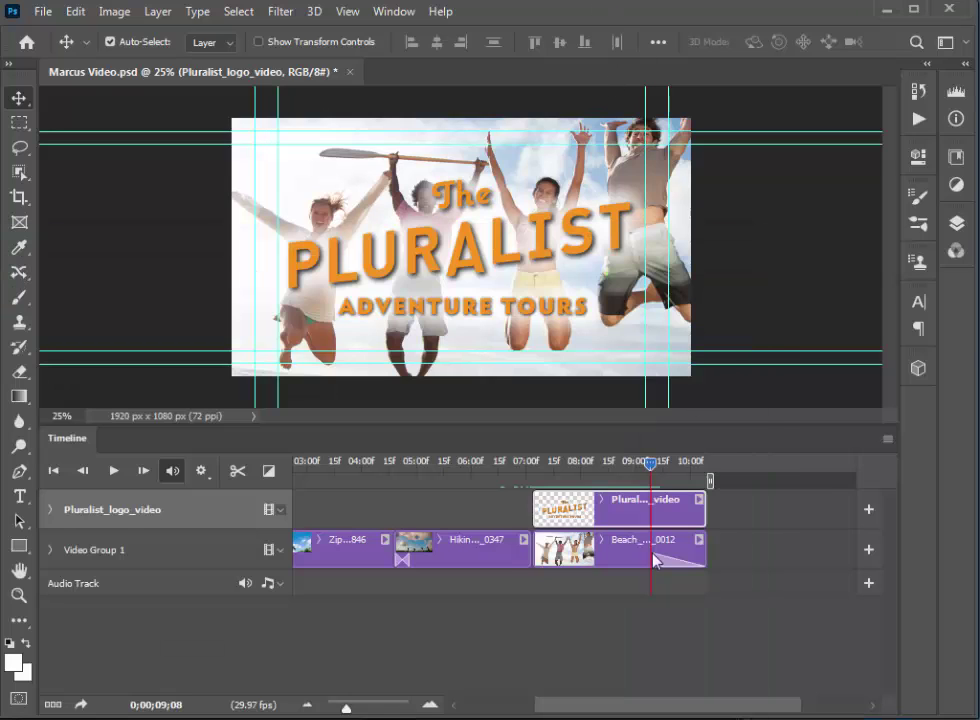
# Choose Add Audio from the Audio Track menu and open the Lesson05 - Copy folder.
pyautogui.click(281, 584)
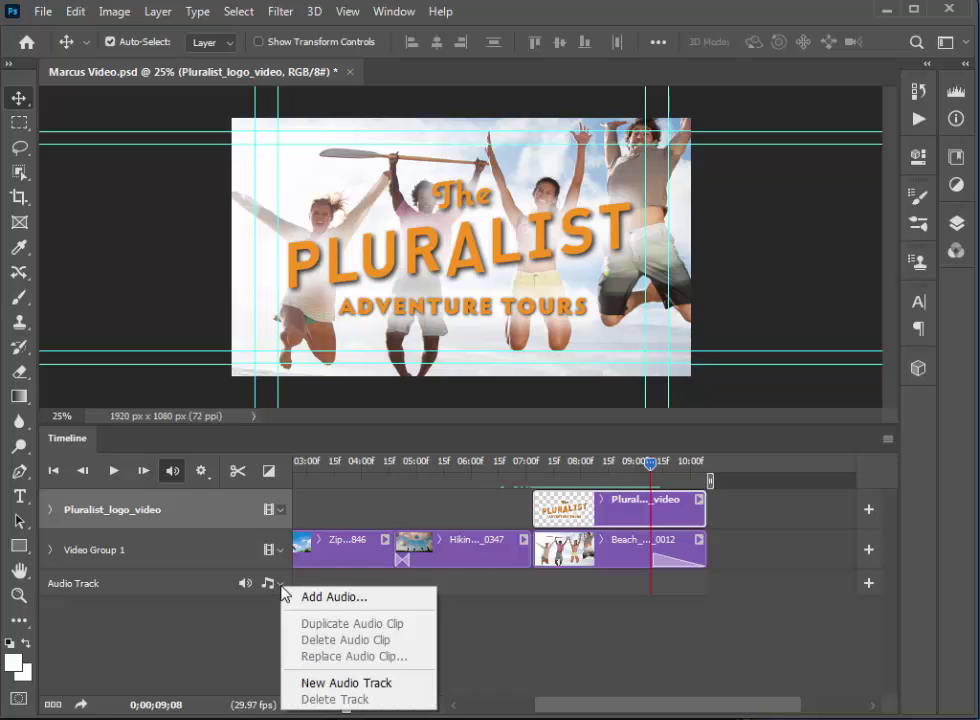
pyautogui.click(318, 597)
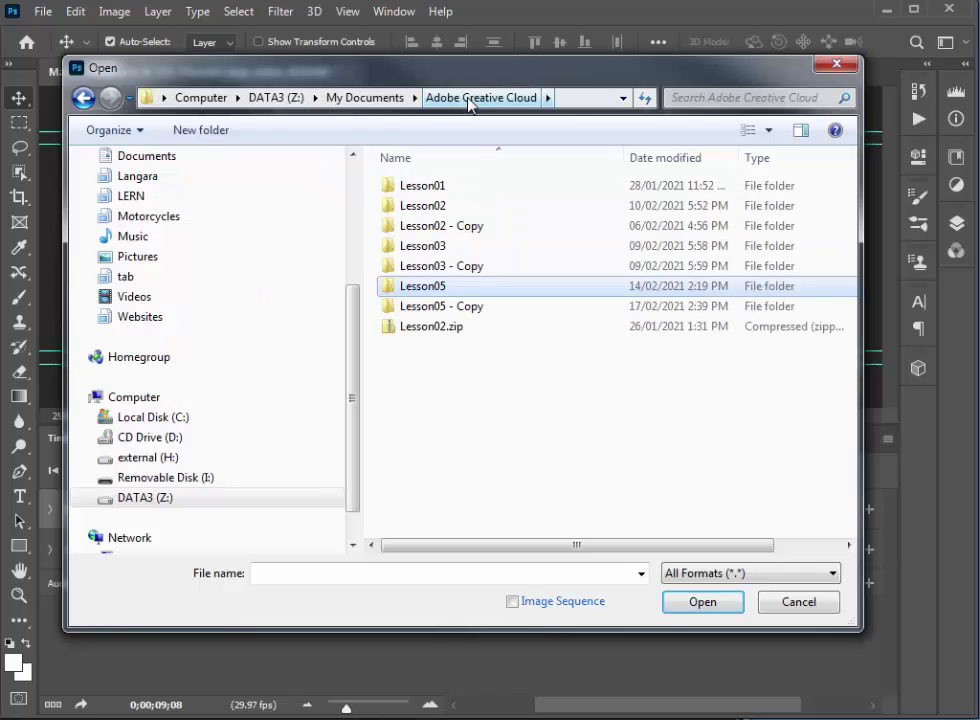
pyautogui.click(455, 310)
pyautogui.doubleClick(458, 314)
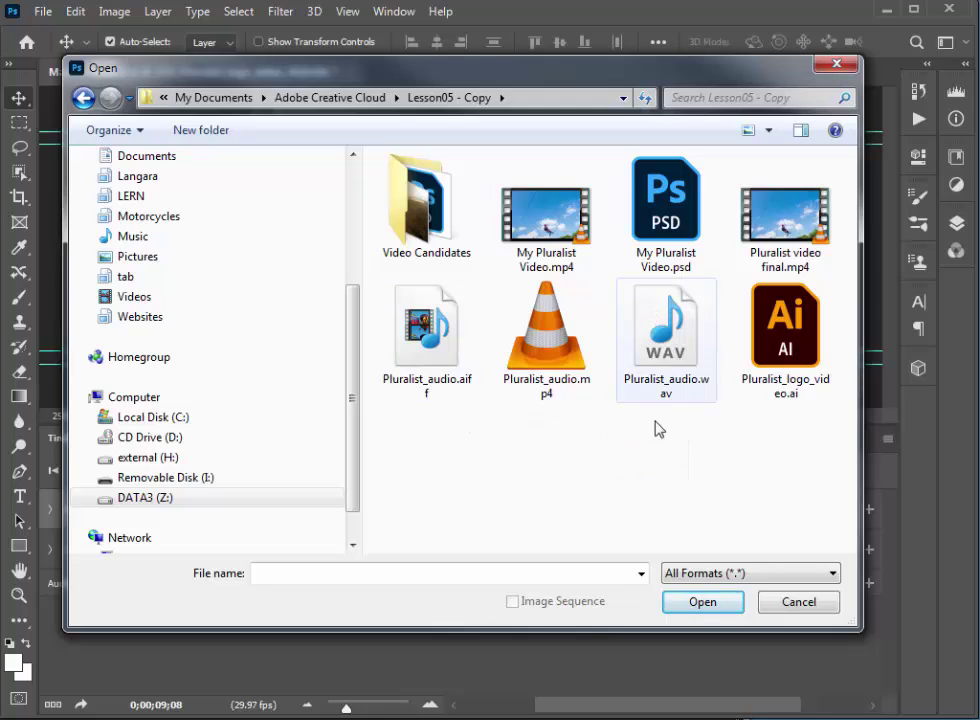
# Add Pluralist_audio to the Audio Track and trim the Beach_Shot02_0012 and logo clips to end with it.
pyautogui.doubleClick(549, 348)
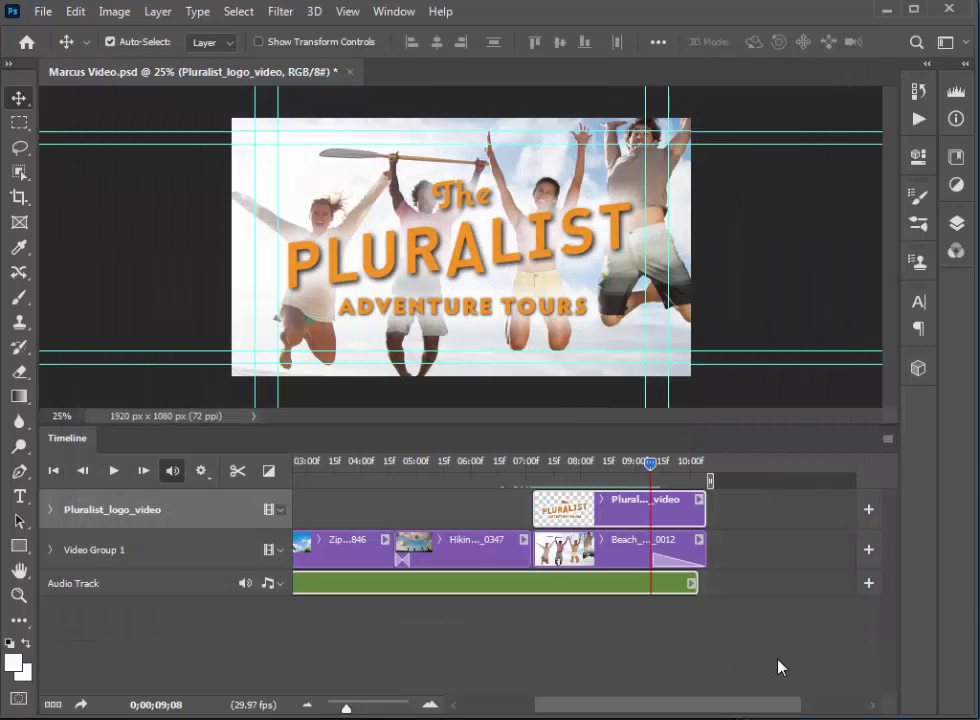
pyautogui.moveTo(693, 704); pyautogui.dragTo(735, 704)
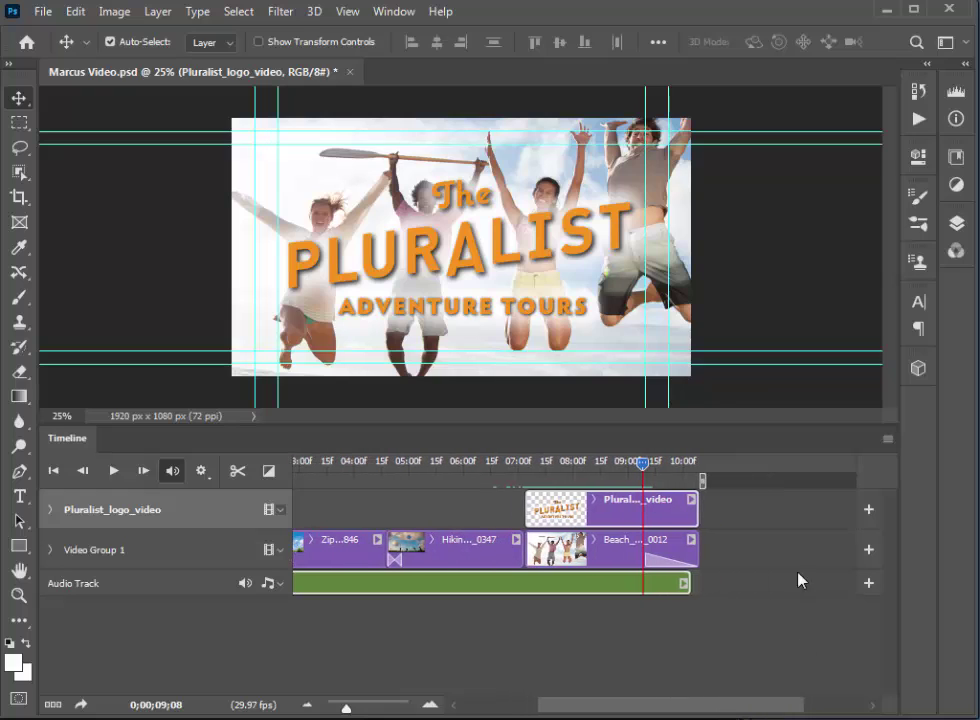
pyautogui.click(697, 550)
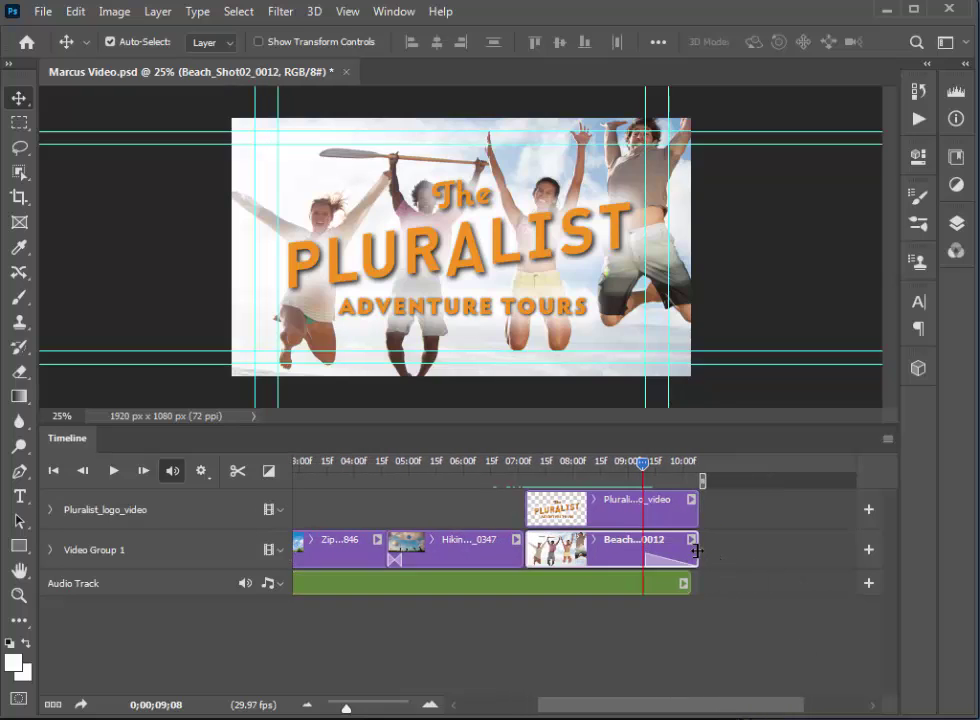
pyautogui.moveTo(697, 550); pyautogui.dragTo(689, 550)
pyautogui.moveTo(696, 506); pyautogui.dragTo(684, 503)
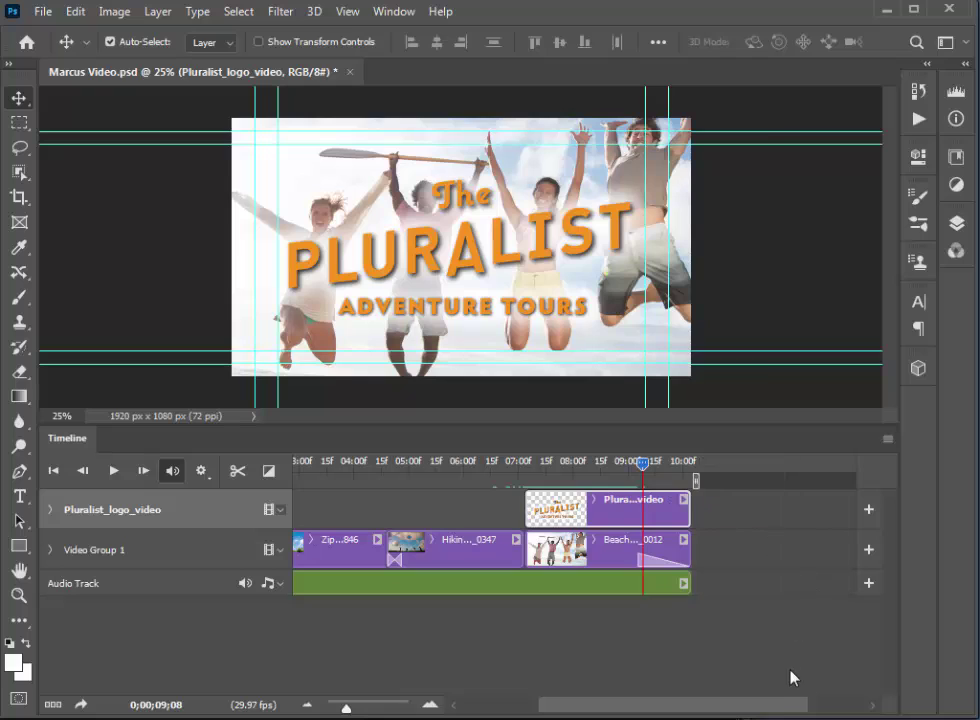
pyautogui.moveTo(656, 706); pyautogui.dragTo(603, 696)
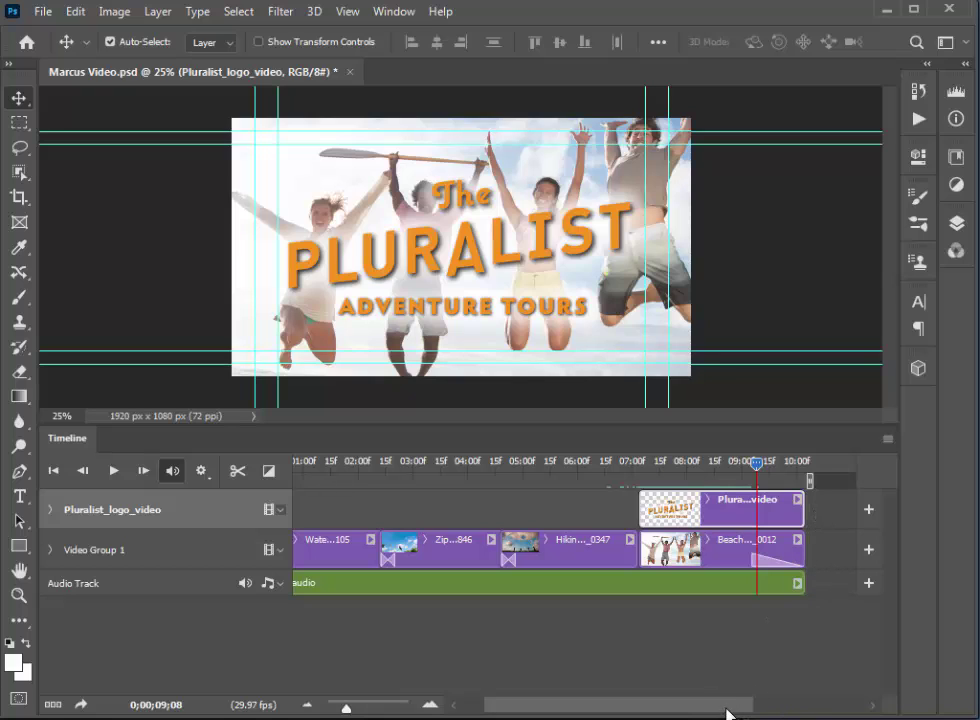
# Drag the Pluralist_audio Fade Out slider to add a short fade-out at its end.
pyautogui.moveTo(727, 712); pyautogui.dragTo(648, 700)
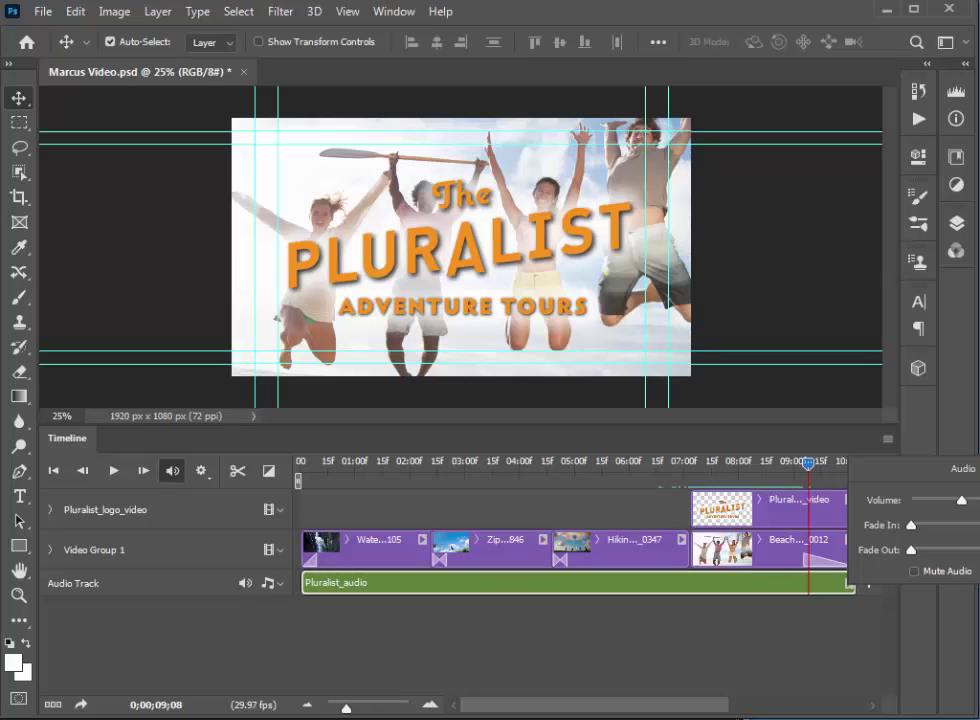
pyautogui.moveTo(911, 550); pyautogui.dragTo(920, 550)
pyautogui.click(768, 636)
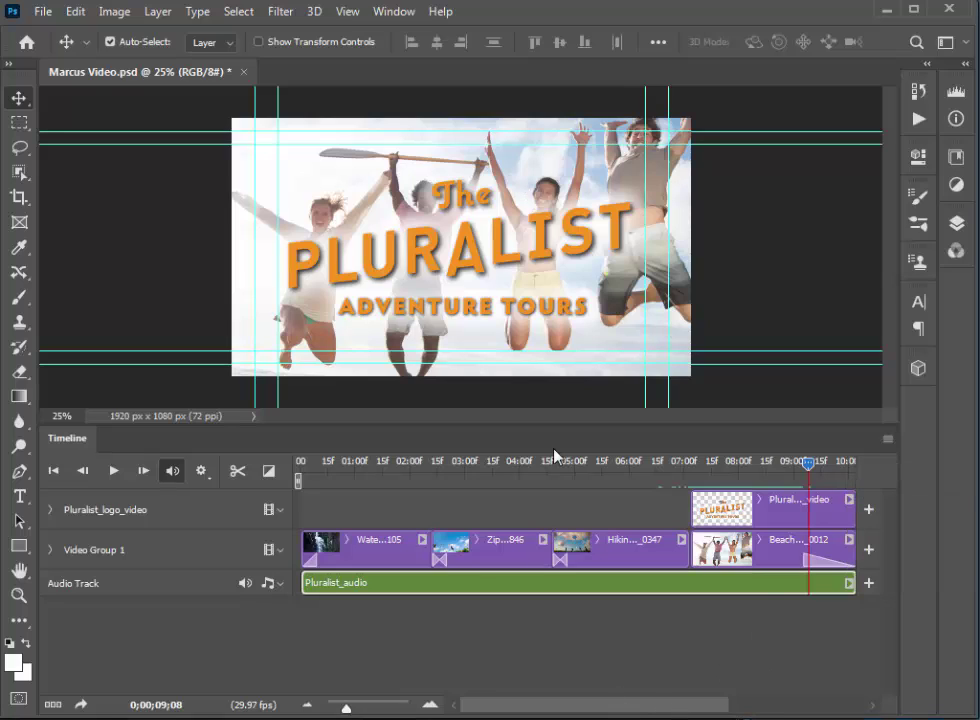
# Rewind the playhead and play the timeline preview through to 0;00;10;04.
pyautogui.moveTo(808, 462); pyautogui.dragTo(292, 474)
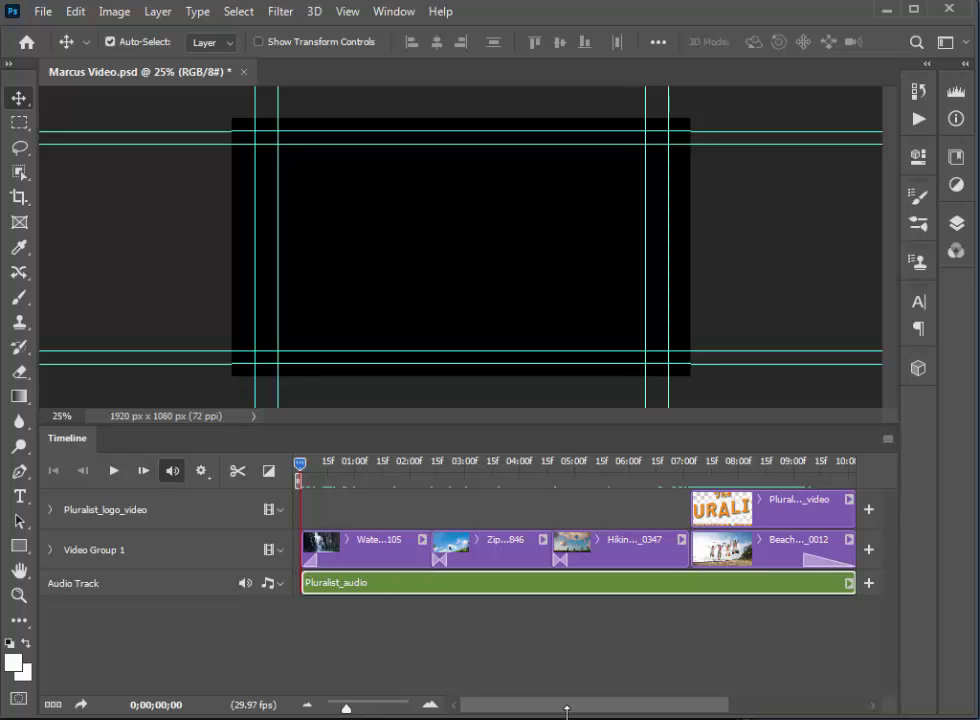
pyautogui.press('space')
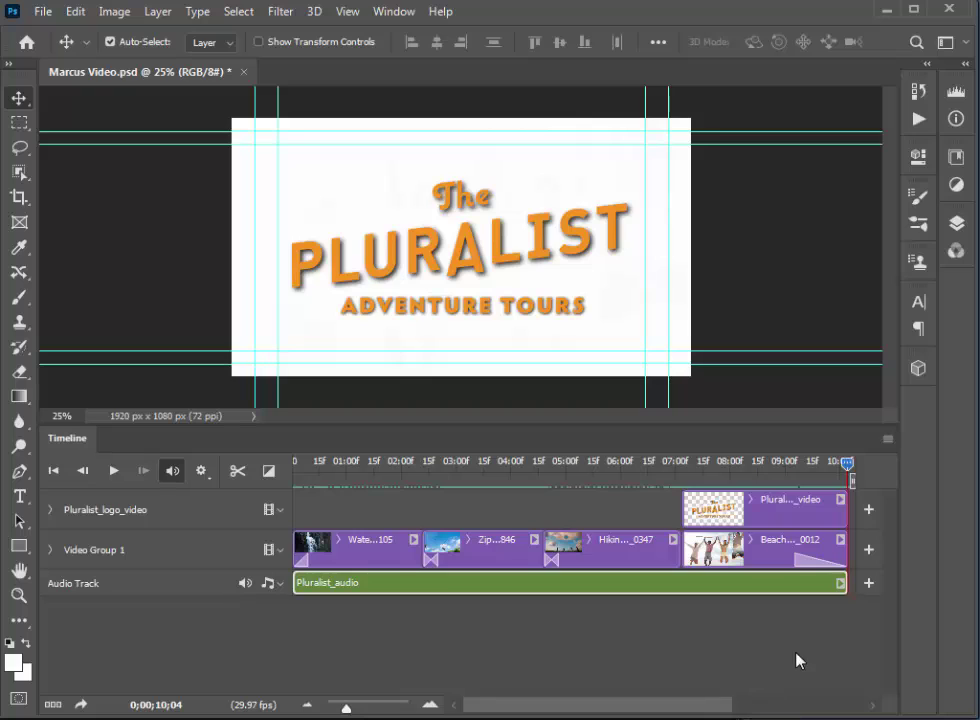
pyautogui.moveTo(696, 711); pyautogui.dragTo(688, 711)
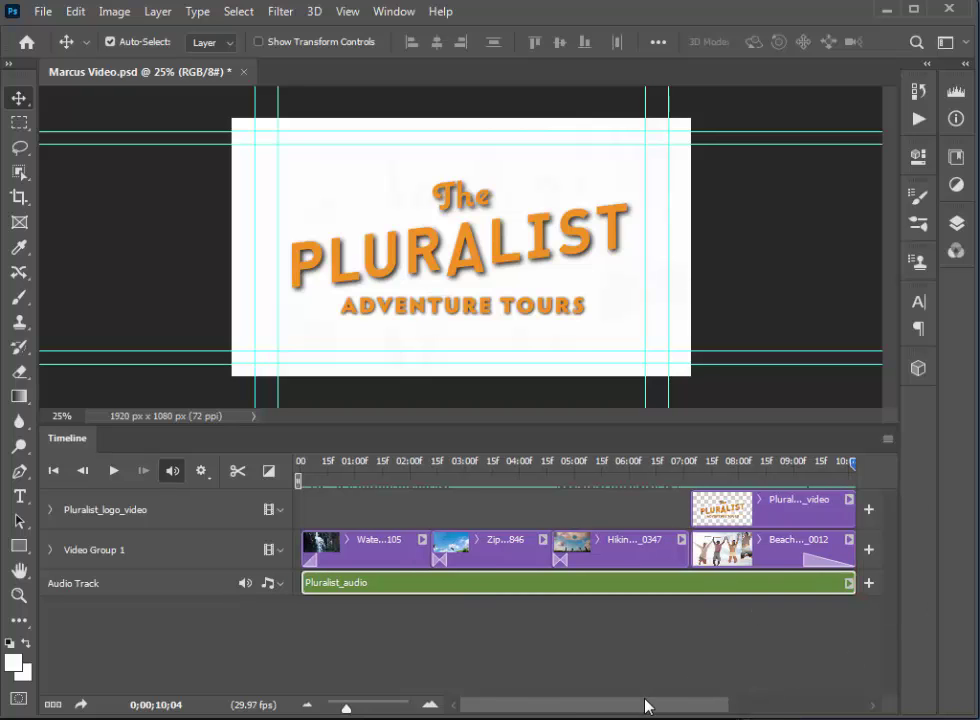
pyautogui.moveTo(645, 705); pyautogui.dragTo(570, 670)
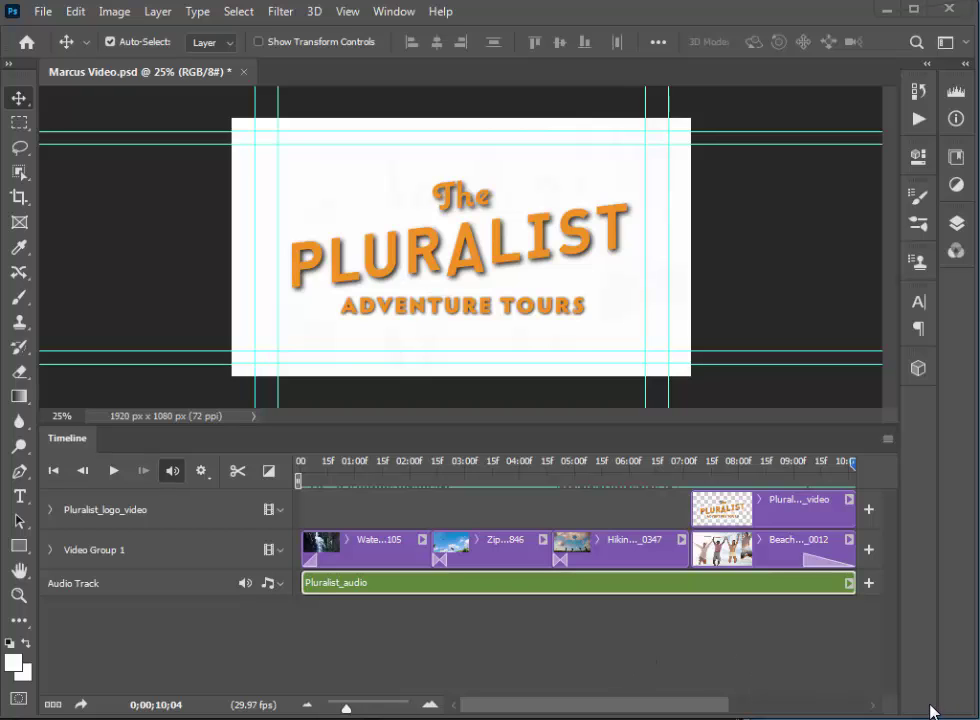
# Save the project, then open Render Video and name the output MyPluralistVideo.
pyautogui.click(43, 12)
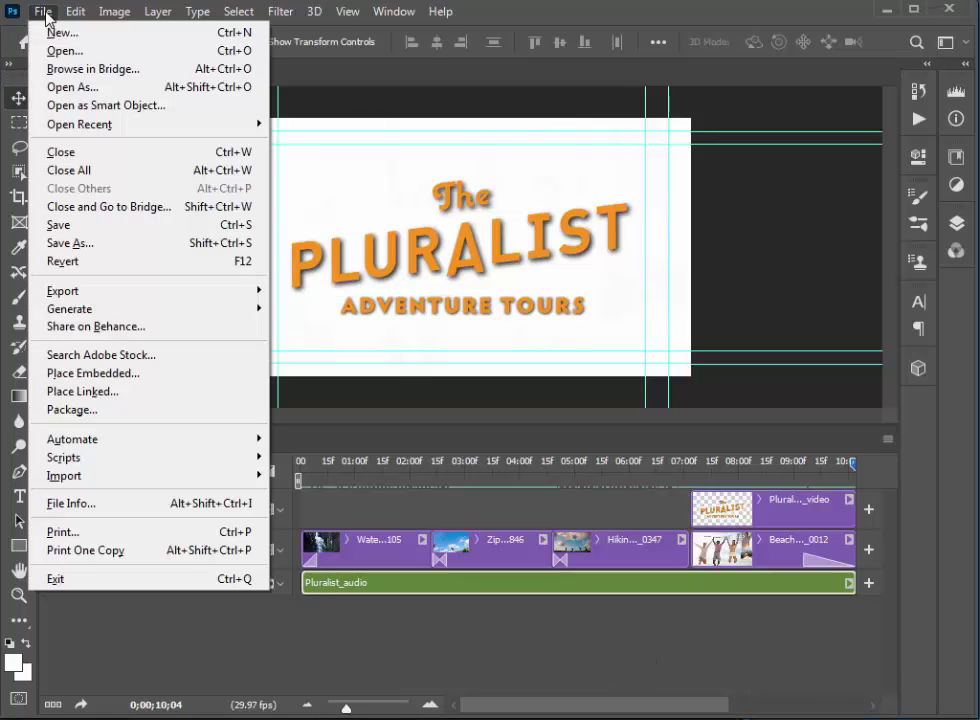
pyautogui.click(58, 225)
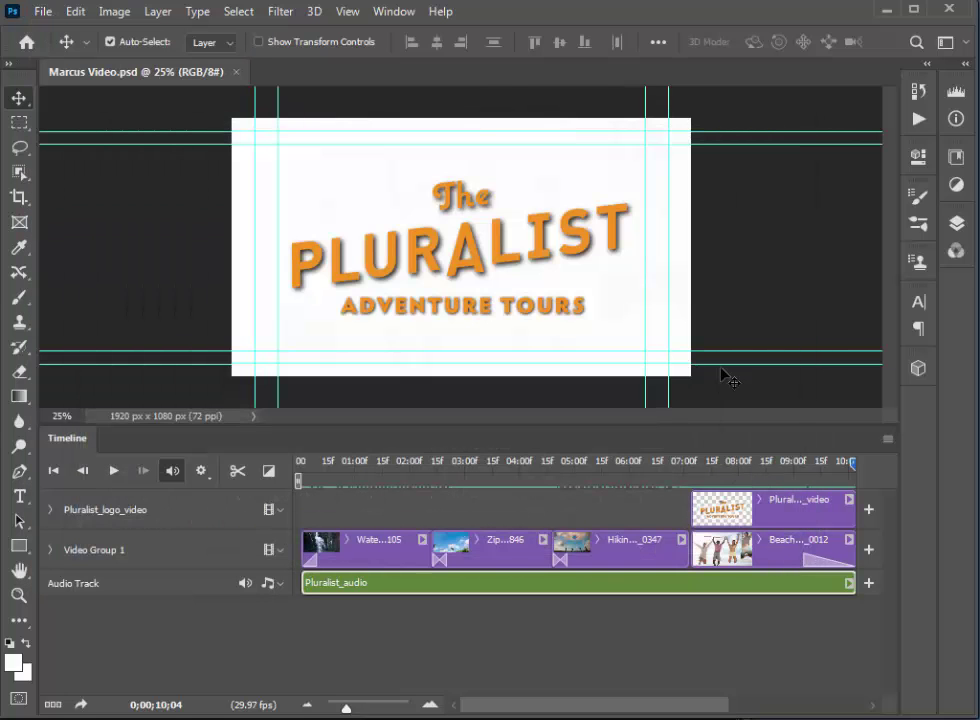
pyautogui.click(43, 12)
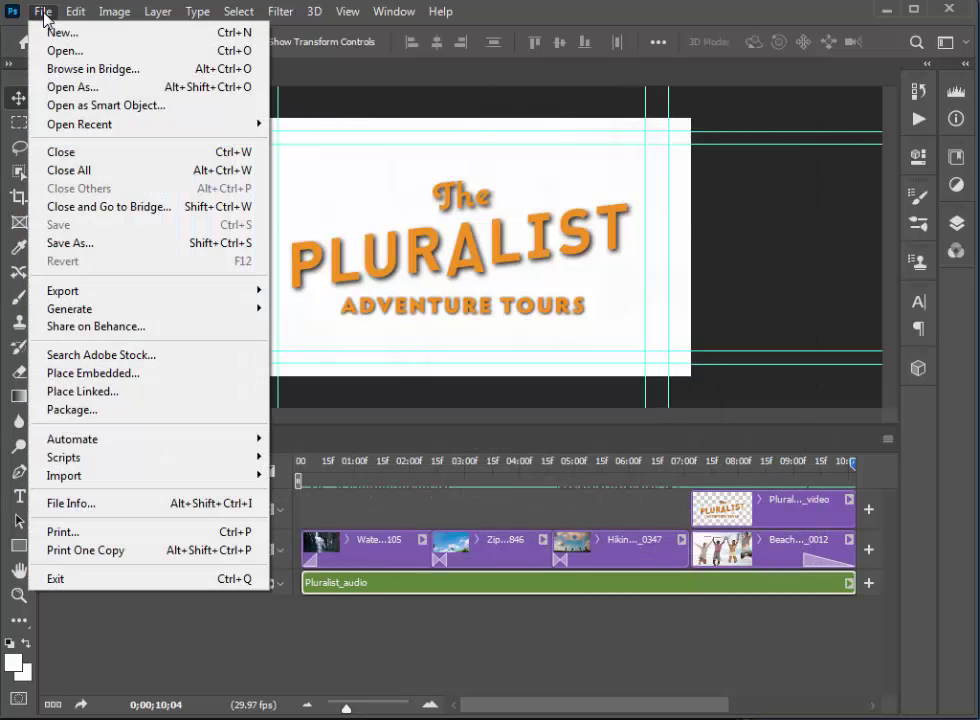
pyautogui.moveTo(89, 291)
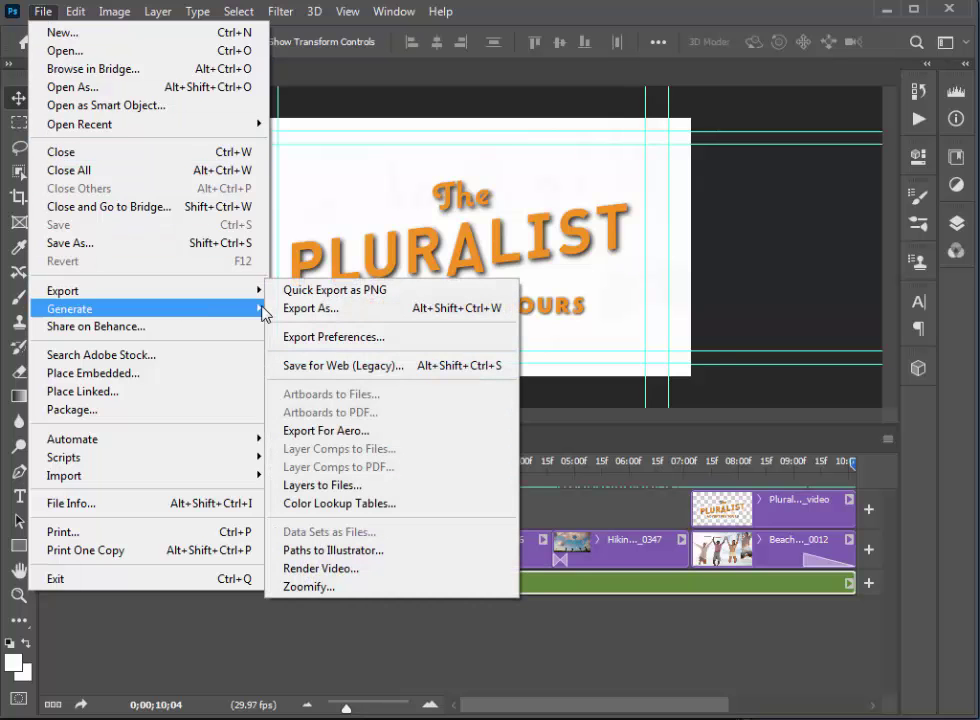
pyautogui.click(338, 570)
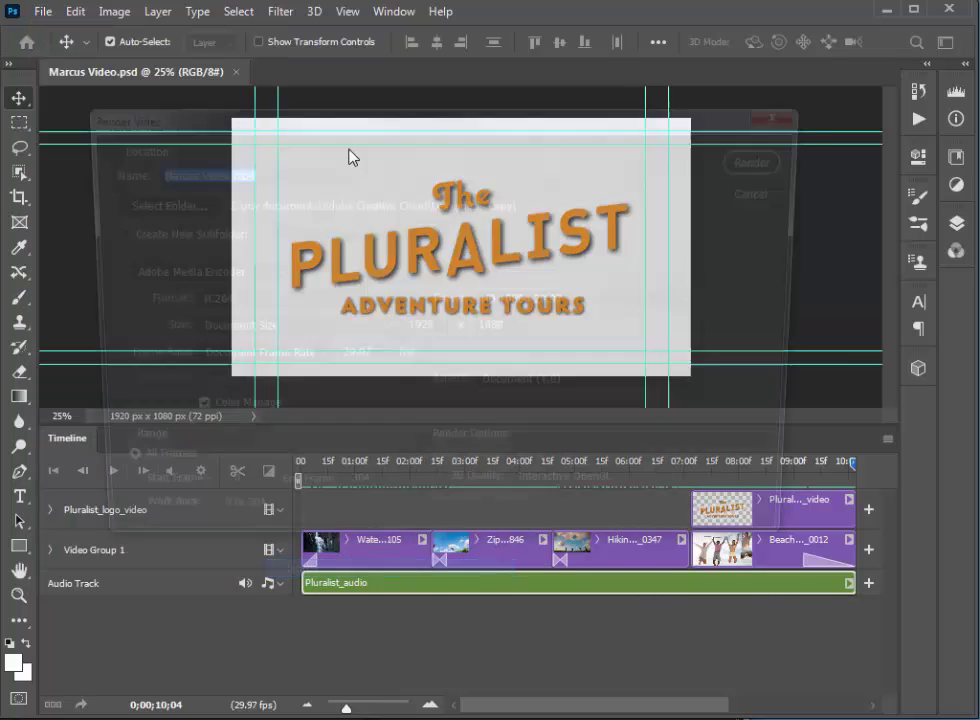
pyautogui.click(208, 168)
pyautogui.tripleClick(208, 168)
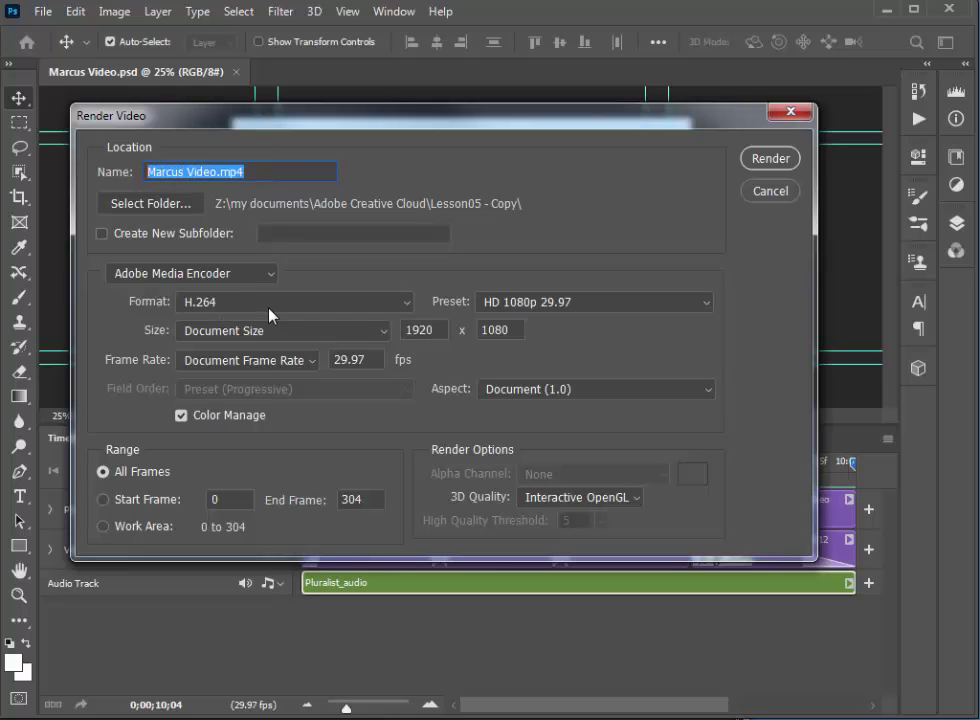
pyautogui.write('MyPlur')
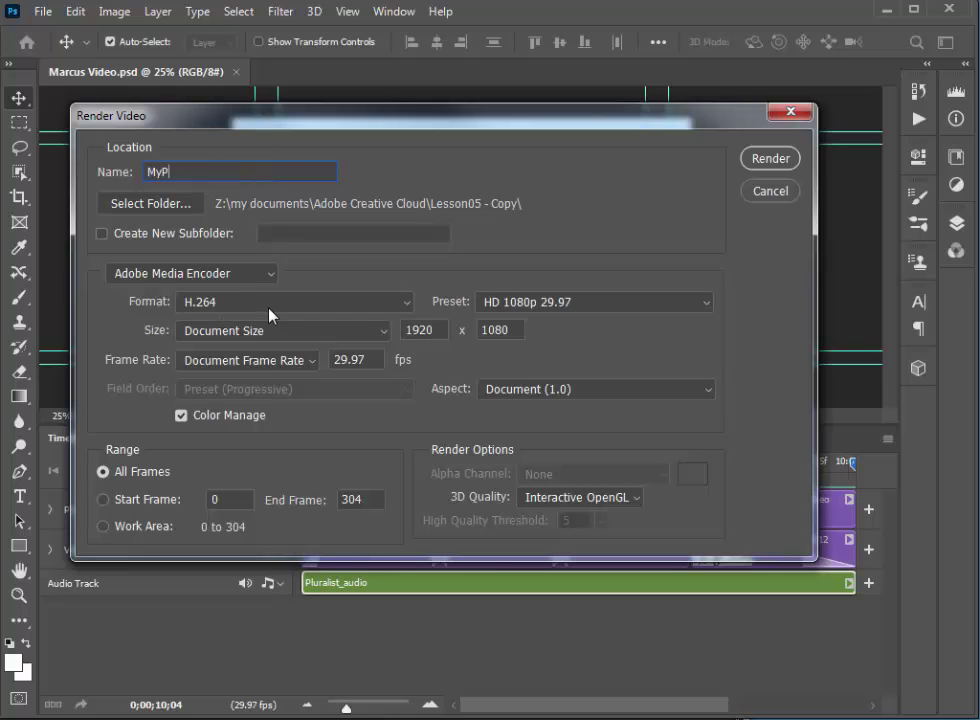
pyautogui.write('alistVideo')
# Choose Adobe Creative Cloud > Lesson05 as the render output folder.
pyautogui.click(160, 203)
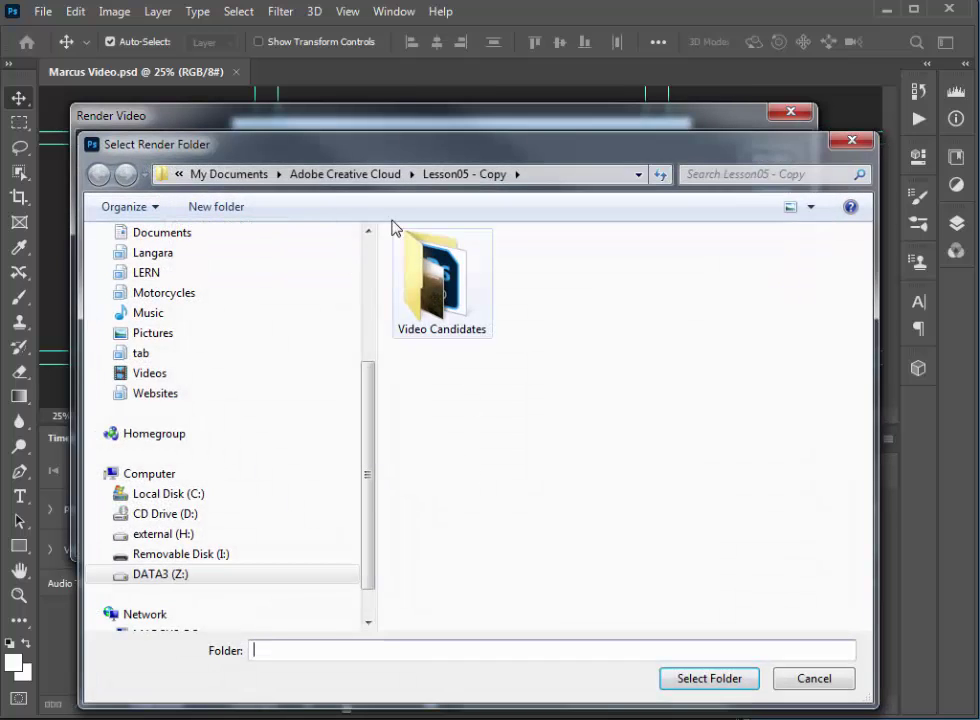
pyautogui.click(325, 176)
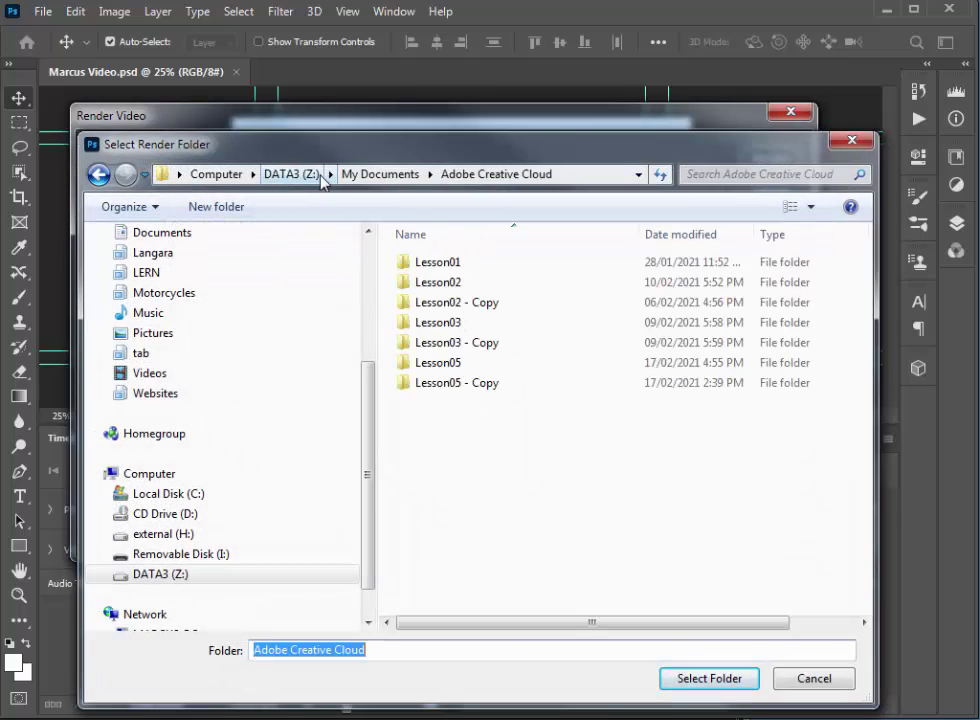
pyautogui.doubleClick(455, 363)
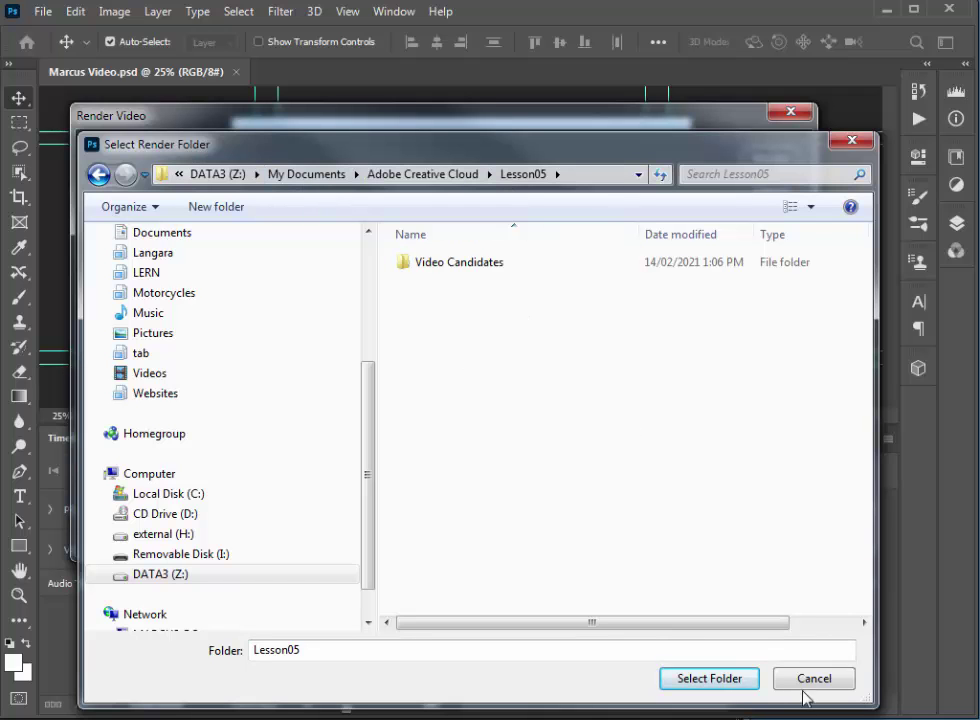
pyautogui.click(731, 679)
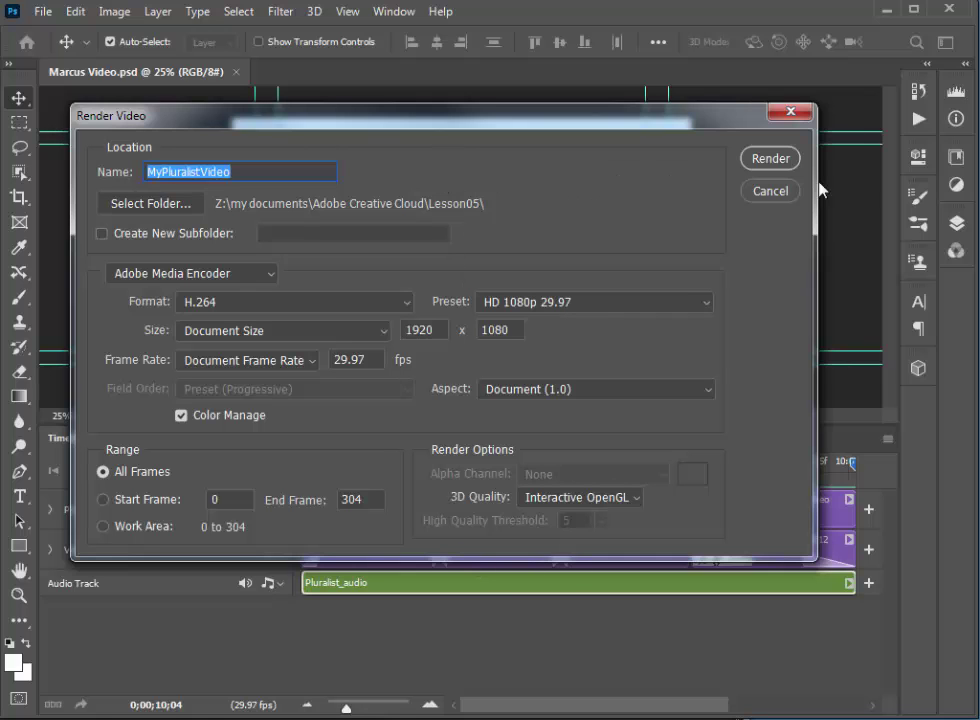
# Start rendering MyPluralistVideo and wait for the export to finish.
pyautogui.click(792, 160)
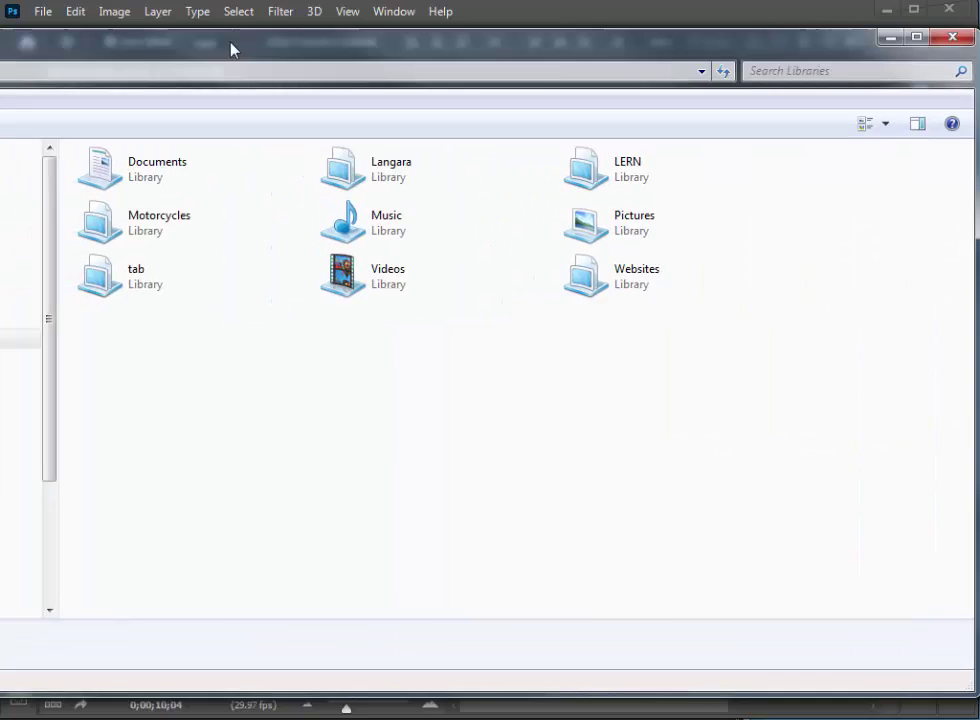
# Navigate Explorer through Documents > My Documents > Adobe Creative Cloud to Lesson05.
pyautogui.moveTo(232, 48); pyautogui.dragTo(193, 46)
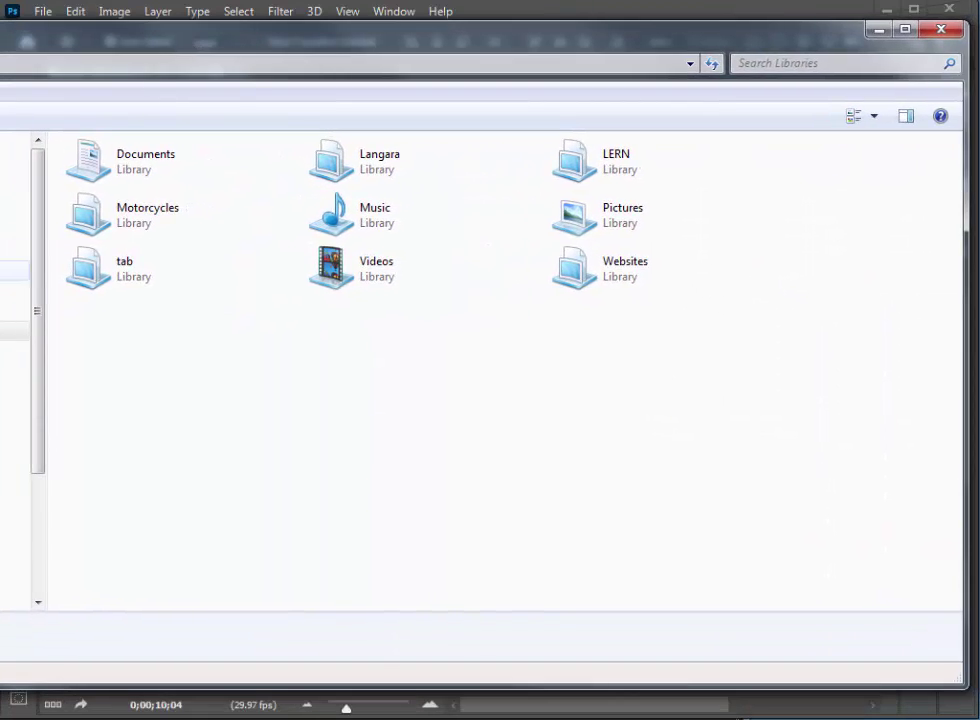
pyautogui.moveTo(0, 225); pyautogui.dragTo(21, 294)
pyautogui.click(48, 351)
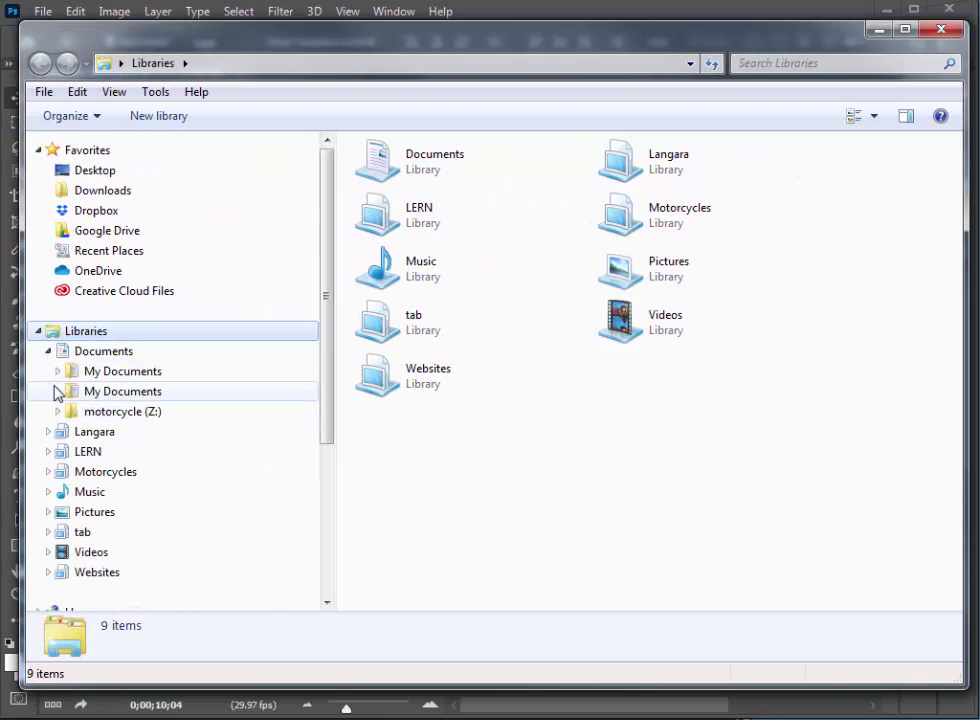
pyautogui.click(57, 372)
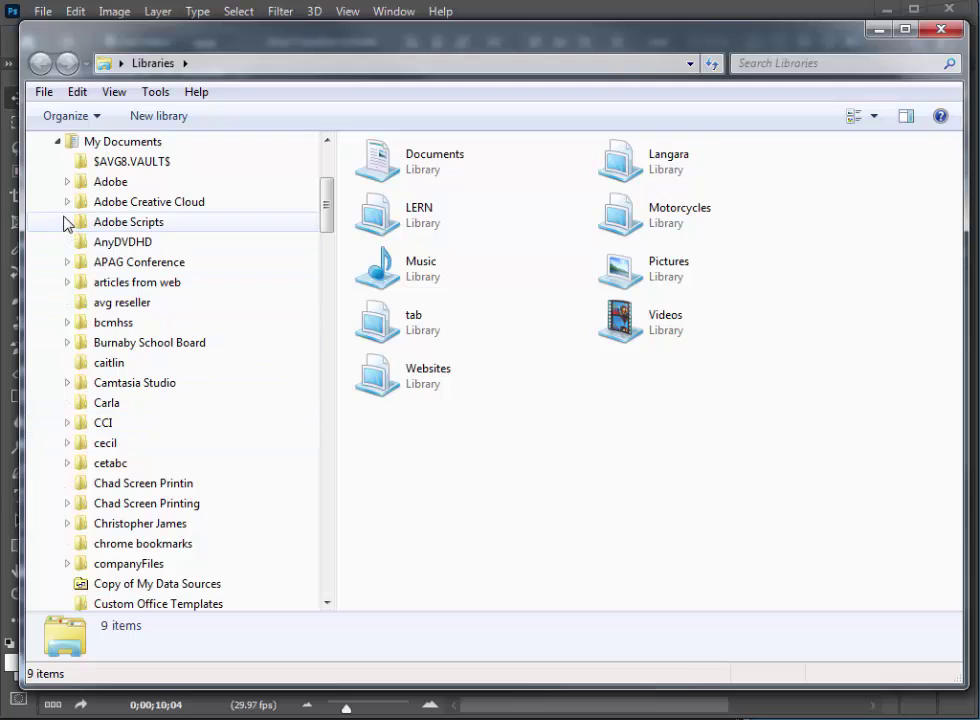
pyautogui.click(67, 202)
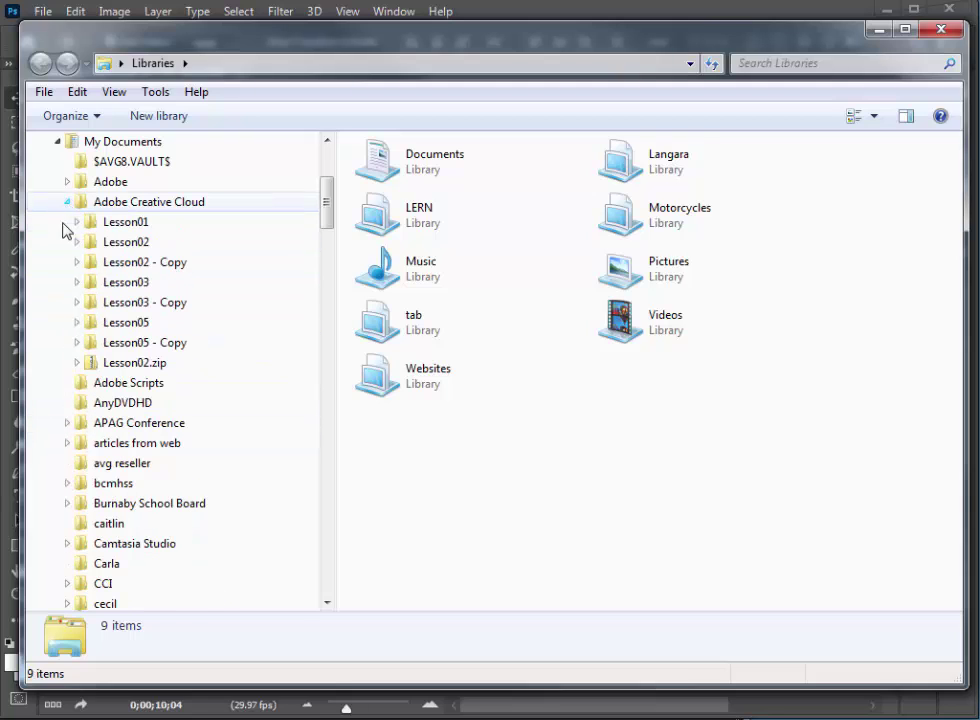
pyautogui.click(114, 322)
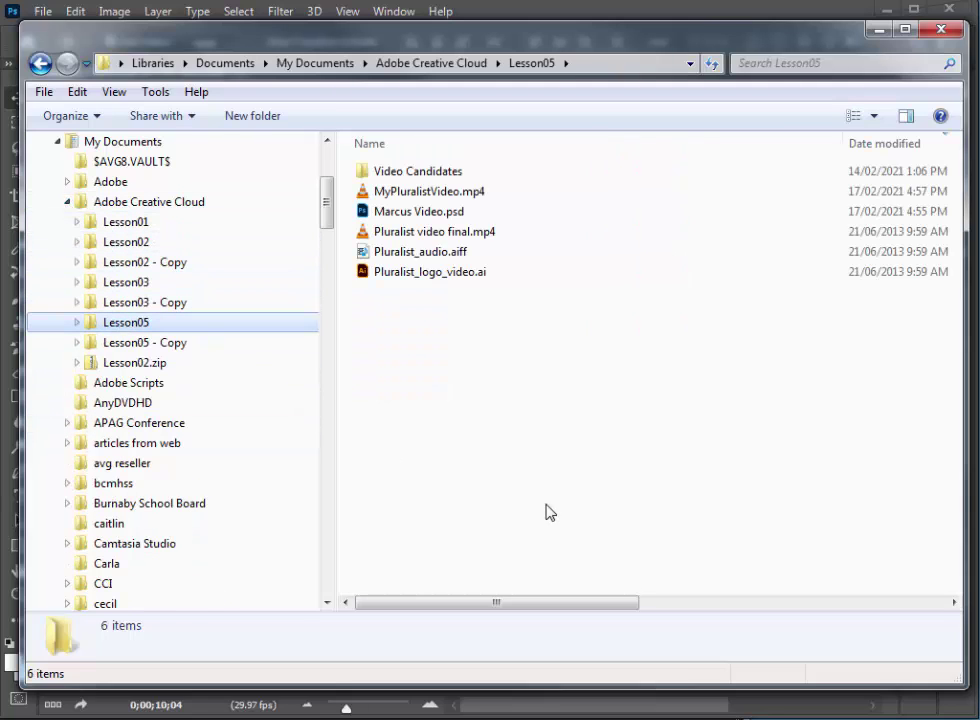
# Select MyPluralistVideo.mp4 in the Lesson05 folder.
pyautogui.click(366, 197)
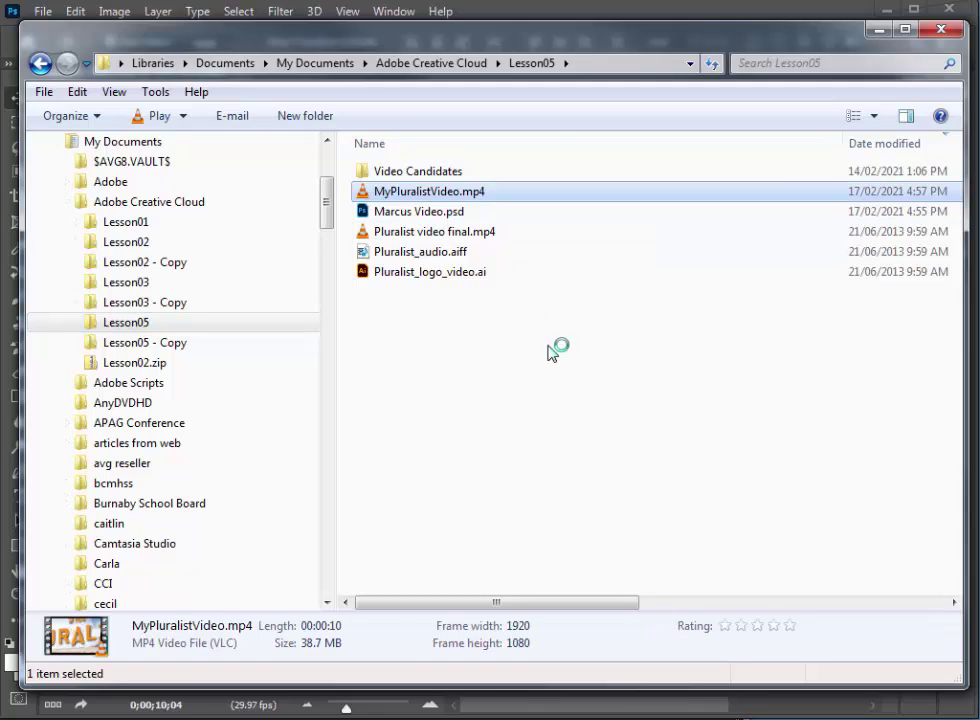